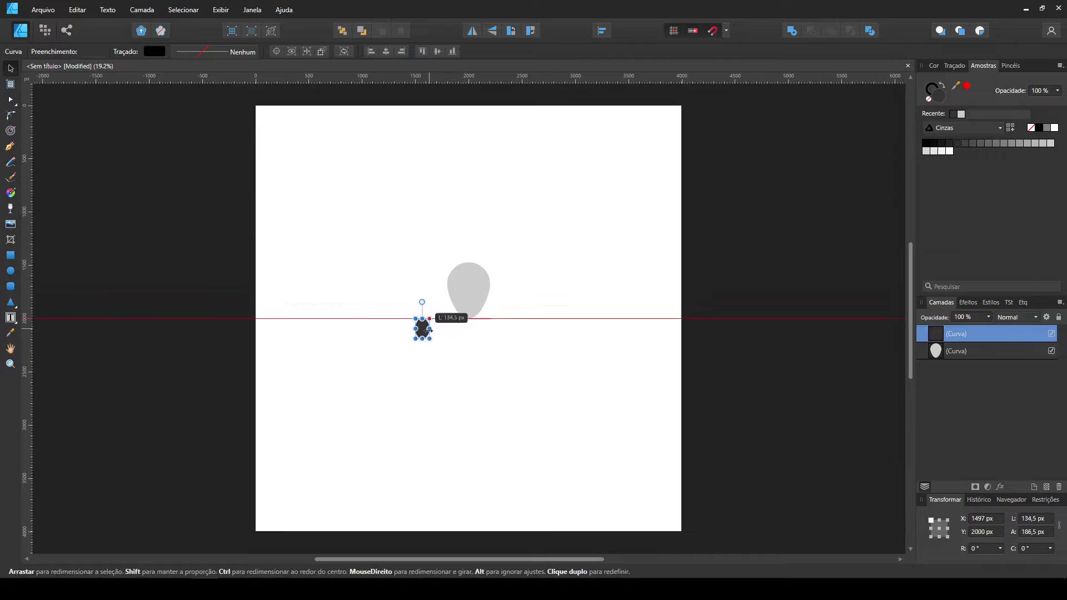
Place the tilted dark eye on the alien's face and add a horizontally mirrored copy as the second eye.
{"action": "scroll", "coordinate": [478, 333], "scroll_direction": "up", "scroll_amount": 5}
{"action": "left_click_drag", "start_coordinate": [479, 242], "coordinate": [474, 240]}
{"action": "left_click_drag", "start_coordinate": [458, 280], "coordinate": [502, 278], "text": "ctrl"}
{"action": "left_click", "coordinate": [473, 31]}
{"action": "left_click", "coordinate": [456, 278], "text": "shift"}
{"action": "left_click", "coordinate": [573, 307]}
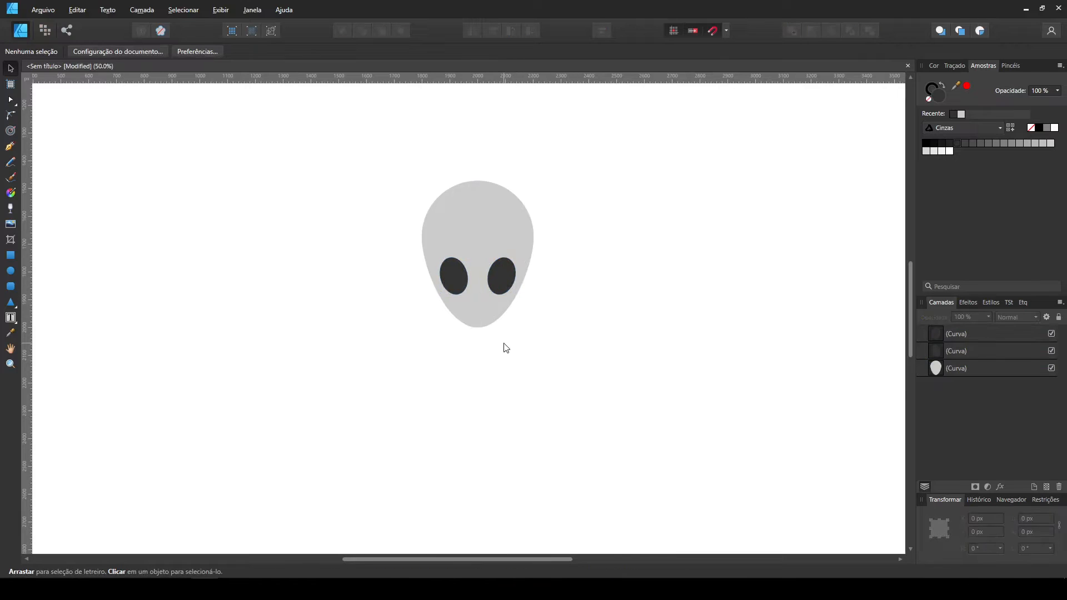
Draw a light grey square about 287.5 px wide and centre it directly beneath the head as the torso.
{"action": "key", "text": "m"}
{"action": "left_click", "coordinate": [960, 115]}
{"action": "mouse_move", "coordinate": [422, 336]}
{"action": "left_mouse_down"}
{"action": "mouse_move", "coordinate": [489, 421]}
{"action": "mouse_move", "coordinate": [502, 414]}
{"action": "left_mouse_up"}
{"action": "key", "text": "v"}
{"action": "left_click_drag", "start_coordinate": [464, 370], "coordinate": [484, 355]}
Convert the torso square to curves and round its two bottom corners.
{"action": "left_click", "coordinate": [659, 51]}
{"action": "left_click_drag", "start_coordinate": [463, 416], "coordinate": [424, 396]}
{"action": "left_click_drag", "start_coordinate": [517, 406], "coordinate": [513, 389]}
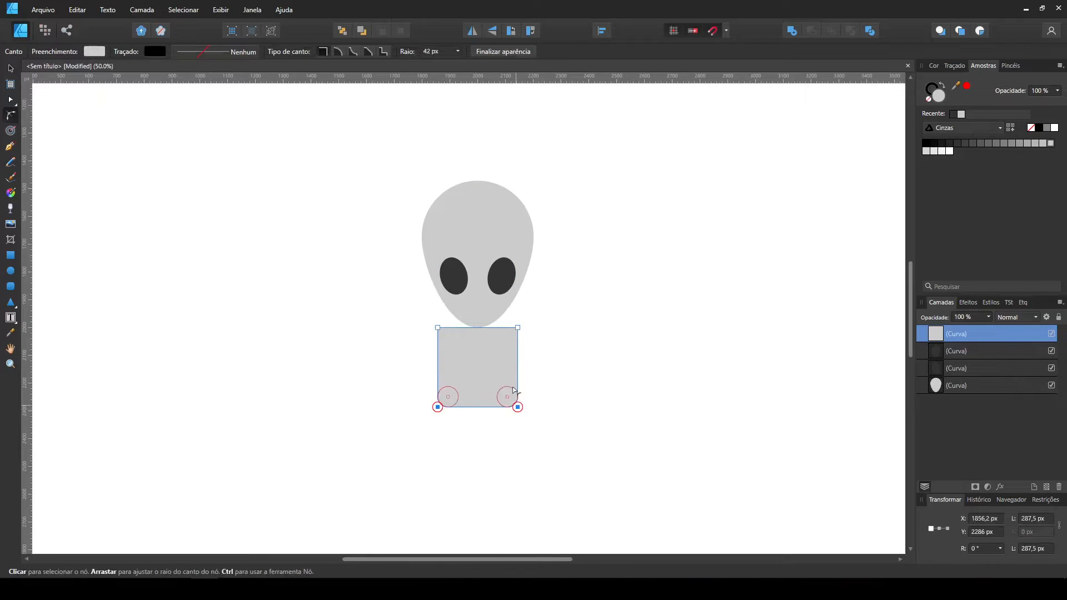
Lower the torso's top edge slightly and give its top corners a small rounding.
{"action": "left_click_drag", "start_coordinate": [414, 324], "coordinate": [536, 343]}
{"action": "key", "text": "a"}
{"action": "left_click_drag", "start_coordinate": [392, 308], "coordinate": [550, 361]}
{"action": "left_click_drag", "start_coordinate": [517, 327], "coordinate": [517, 337]}
{"action": "left_click", "coordinate": [369, 294]}
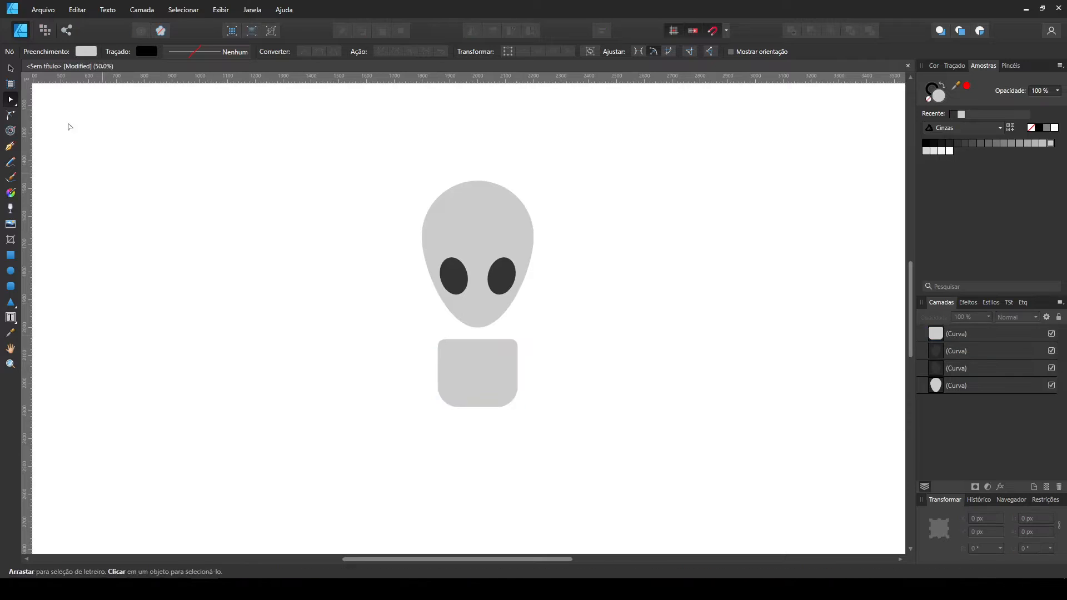
Move the rounded torso up slightly, closer to the chin.
{"action": "left_click", "coordinate": [10, 67]}
{"action": "left_click_drag", "start_coordinate": [495, 379], "coordinate": [493, 374]}
{"action": "left_click", "coordinate": [312, 332]}
Draw a light grey neck rectangle about 35 × 90 px joining the head to the torso.
{"action": "left_click", "coordinate": [11, 256]}
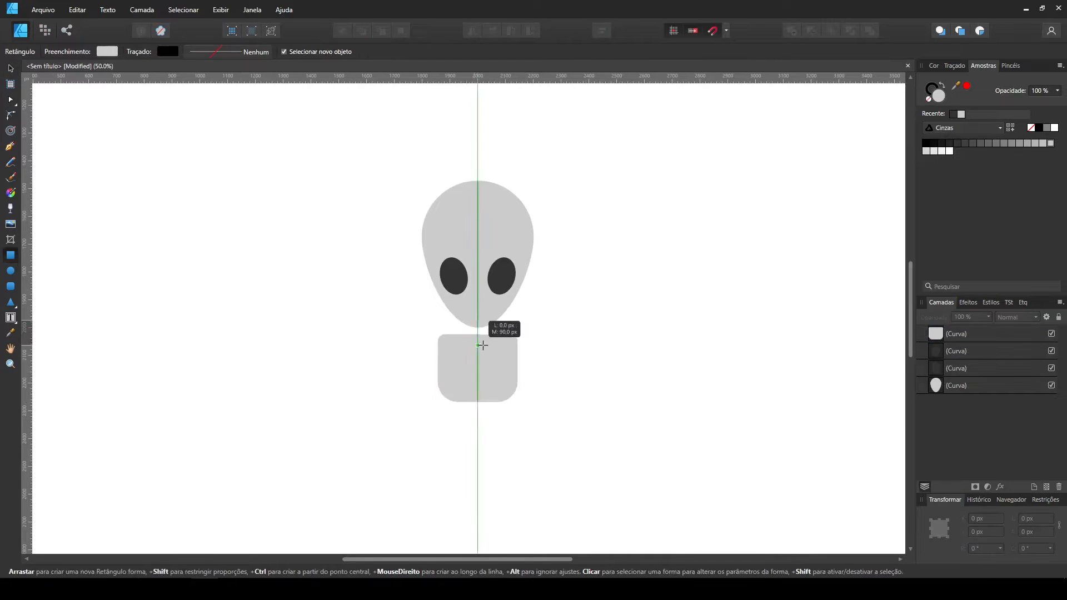
{"action": "left_click_drag", "start_coordinate": [473, 318], "coordinate": [482, 342]}
{"action": "key", "text": "v"}
{"action": "left_click", "coordinate": [577, 315]}
Duplicate the neck rectangle beside the figure and lengthen the copy to about 286 px as an arm bar.
{"action": "left_click", "coordinate": [481, 335]}
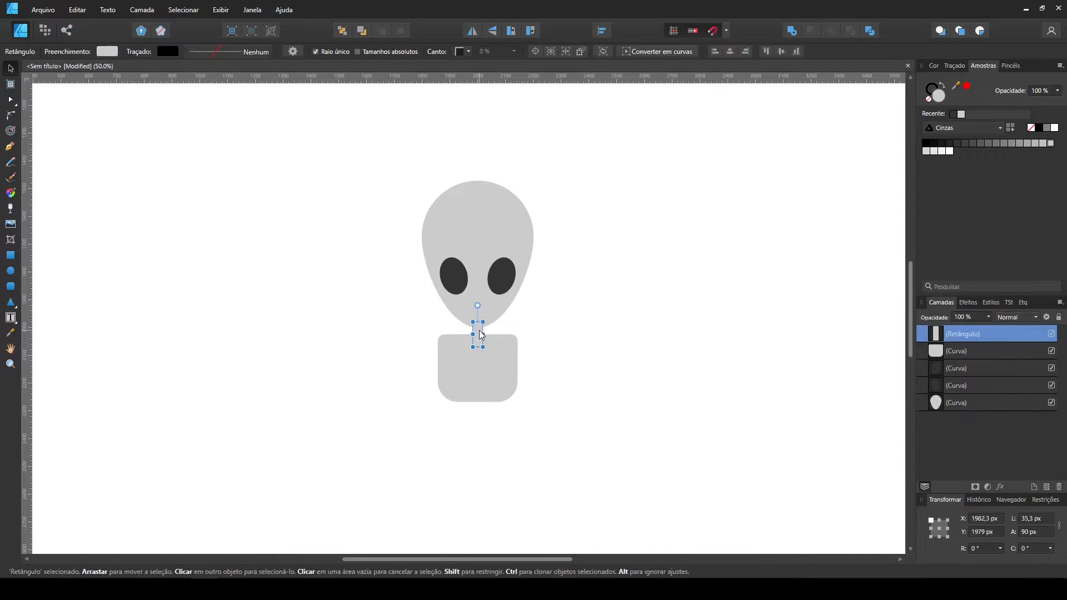
{"action": "left_click_drag", "start_coordinate": [601, 371], "coordinate": [602, 372]}
{"action": "left_click_drag", "start_coordinate": [604, 356], "coordinate": [605, 302]}
{"action": "left_click", "coordinate": [623, 322]}
Duplicate the arm bar, narrow the copy to about 20 px for a finger and convert it to curves.
{"action": "left_click", "coordinate": [600, 338]}
{"action": "left_click_drag", "start_coordinate": [600, 338], "coordinate": [658, 358]}
{"action": "scroll", "coordinate": [658, 357], "scroll_direction": "up", "scroll_amount": 1}
{"action": "left_click_drag", "start_coordinate": [468, 321], "coordinate": [359, 347]}
{"action": "mouse_move", "coordinate": [545, 354]}
{"action": "left_mouse_down"}
{"action": "mouse_move", "coordinate": [523, 328]}
{"action": "mouse_move", "coordinate": [528, 358]}
{"action": "left_mouse_up"}
{"action": "left_click", "coordinate": [657, 51]}
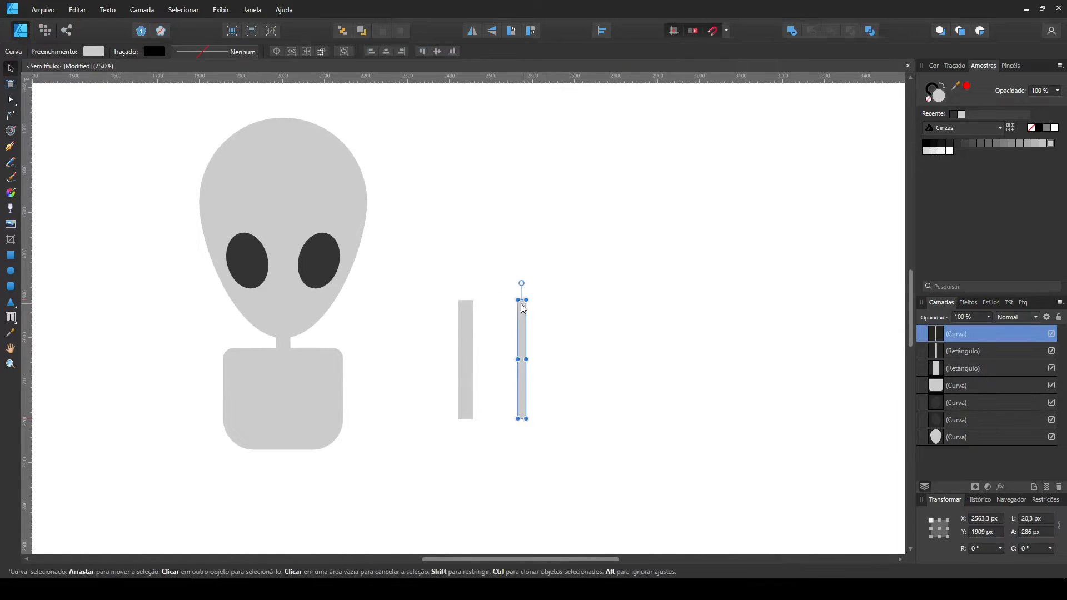
Duplicate the thin finger bar and shorten the copy by raising its bottom nodes.
{"action": "key", "text": "v"}
{"action": "mouse_move", "coordinate": [524, 340]}
{"action": "left_mouse_down"}
{"action": "mouse_move", "coordinate": [501, 314]}
{"action": "mouse_move", "coordinate": [469, 309]}
{"action": "mouse_move", "coordinate": [535, 309]}
{"action": "left_mouse_up"}
{"action": "key", "text": "a"}
{"action": "left_click_drag", "start_coordinate": [581, 424], "coordinate": [514, 373]}
{"action": "left_click_drag", "start_coordinate": [536, 389], "coordinate": [542, 312]}
Centre the long finger on the arm bar so that it extends beyond the bar's top end.
{"action": "left_click", "coordinate": [10, 68]}
{"action": "left_click", "coordinate": [484, 299]}
{"action": "left_click_drag", "start_coordinate": [467, 286], "coordinate": [468, 271]}
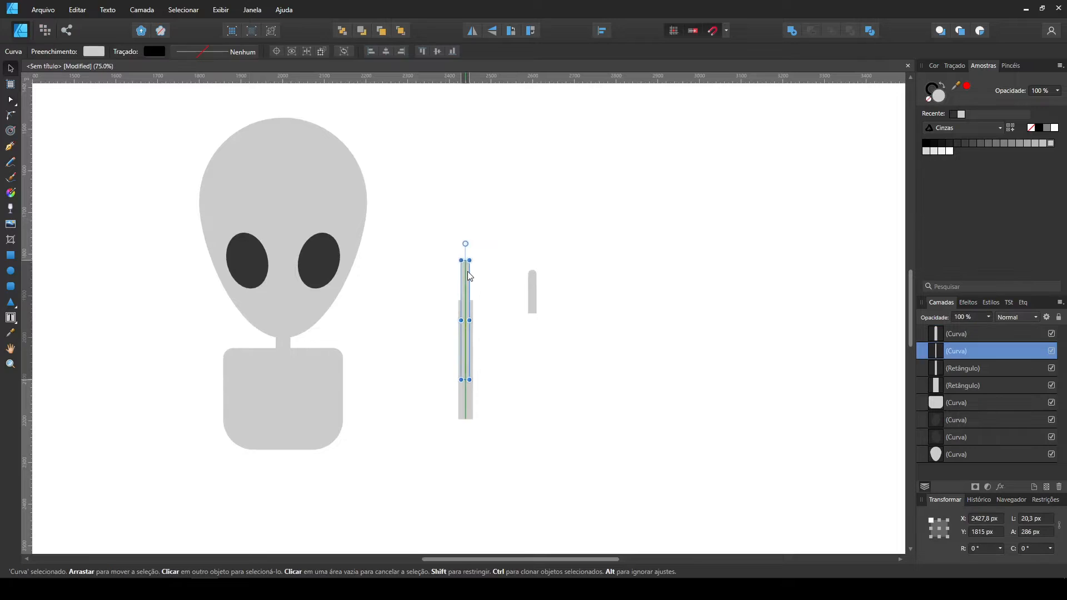
Attach the short finger diagonally beside the middle finger and add a horizontally mirrored copy on the other side.
{"action": "left_click", "coordinate": [505, 288]}
{"action": "mouse_move", "coordinate": [533, 285]}
{"action": "left_mouse_down"}
{"action": "mouse_move", "coordinate": [510, 268]}
{"action": "mouse_move", "coordinate": [532, 269]}
{"action": "left_mouse_up"}
{"action": "mouse_move", "coordinate": [512, 277]}
{"action": "left_mouse_down"}
{"action": "mouse_move", "coordinate": [503, 290]}
{"action": "mouse_move", "coordinate": [522, 298]}
{"action": "mouse_move", "coordinate": [460, 321]}
{"action": "left_mouse_up"}
{"action": "left_click", "coordinate": [491, 307]}
{"action": "left_click", "coordinate": [471, 31]}
{"action": "left_click", "coordinate": [544, 297]}
{"action": "left_click", "coordinate": [485, 304], "text": "shift"}
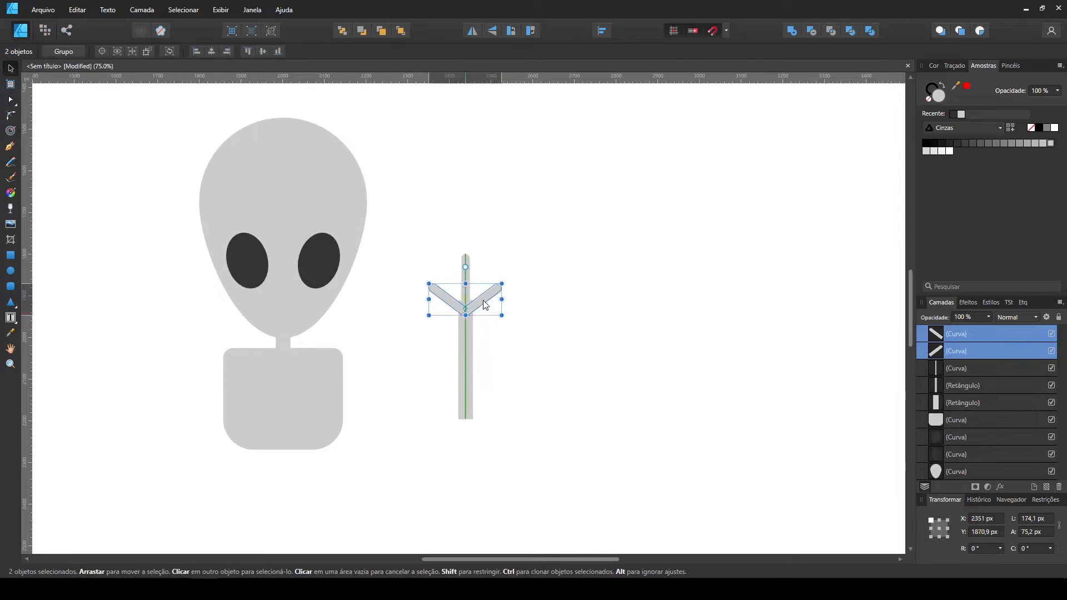
{"action": "left_click", "coordinate": [511, 348]}
Create a light grey half-ellipse about 76 × 37 px by subtraction and place it at the finger base as the palm.
{"action": "key", "text": "e"}
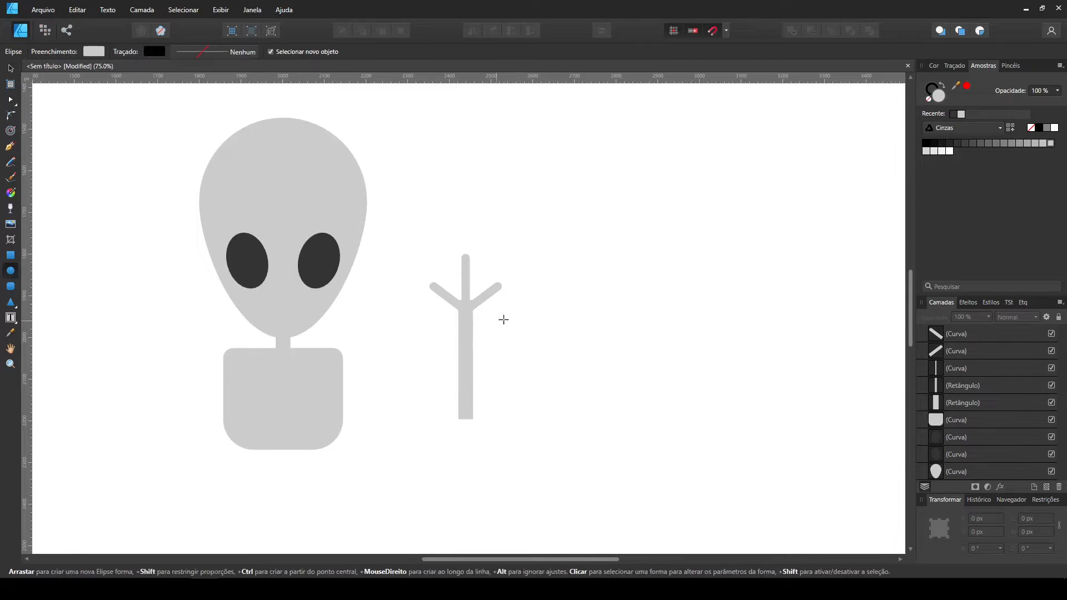
{"action": "key", "text": "m"}
{"action": "left_click_drag", "start_coordinate": [495, 337], "coordinate": [552, 364]}
{"action": "key", "text": "v"}
{"action": "left_click", "coordinate": [531, 332], "text": "shift"}
{"action": "left_click", "coordinate": [811, 31]}
{"action": "left_click_drag", "start_coordinate": [524, 331], "coordinate": [464, 301]}
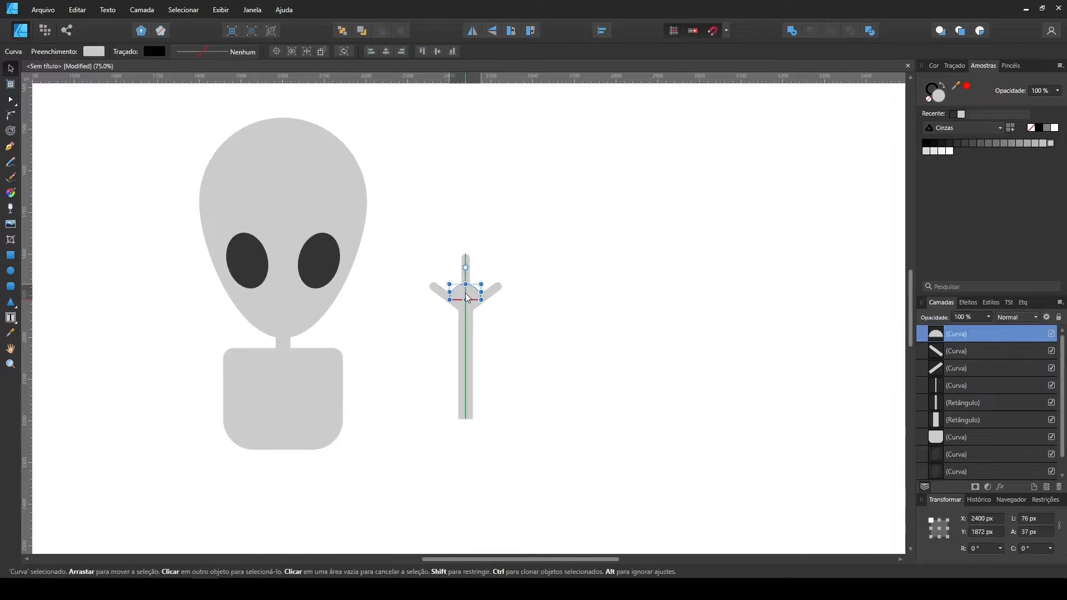
Shorten the forearm bar to about 175 px and duplicate it beside the hand as the upper arm.
{"action": "left_click", "coordinate": [562, 481]}
{"action": "mouse_move", "coordinate": [561, 480]}
{"action": "left_mouse_down"}
{"action": "mouse_move", "coordinate": [442, 454]}
{"action": "mouse_move", "coordinate": [465, 372]}
{"action": "left_mouse_up"}
{"action": "left_click", "coordinate": [466, 402]}
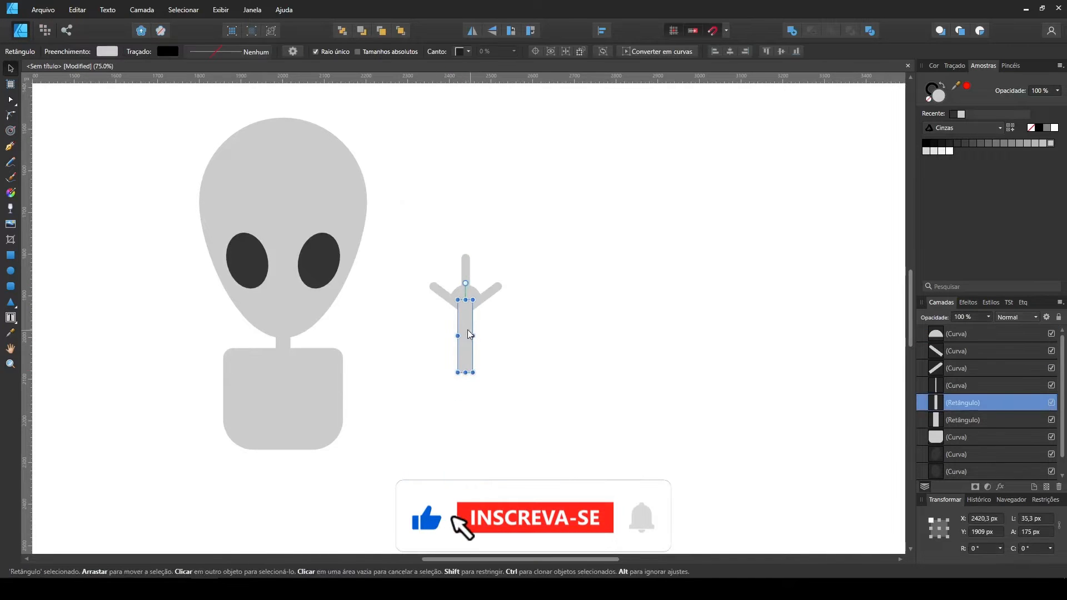
{"action": "left_click_drag", "start_coordinate": [471, 331], "coordinate": [567, 331]}
Merge the forearm, palm and fingers into a single shape.
{"action": "left_click_drag", "start_coordinate": [535, 412], "coordinate": [415, 238]}
{"action": "left_click", "coordinate": [792, 31]}
{"action": "left_click", "coordinate": [645, 330]}
Attach the slanted upper arm to the torso and join the hand to its outer end, rotated to -15°.
{"action": "mouse_move", "coordinate": [565, 311]}
{"action": "left_mouse_down"}
{"action": "mouse_move", "coordinate": [381, 358]}
{"action": "mouse_move", "coordinate": [428, 347]}
{"action": "mouse_move", "coordinate": [426, 358]}
{"action": "mouse_move", "coordinate": [417, 333]}
{"action": "left_mouse_up"}
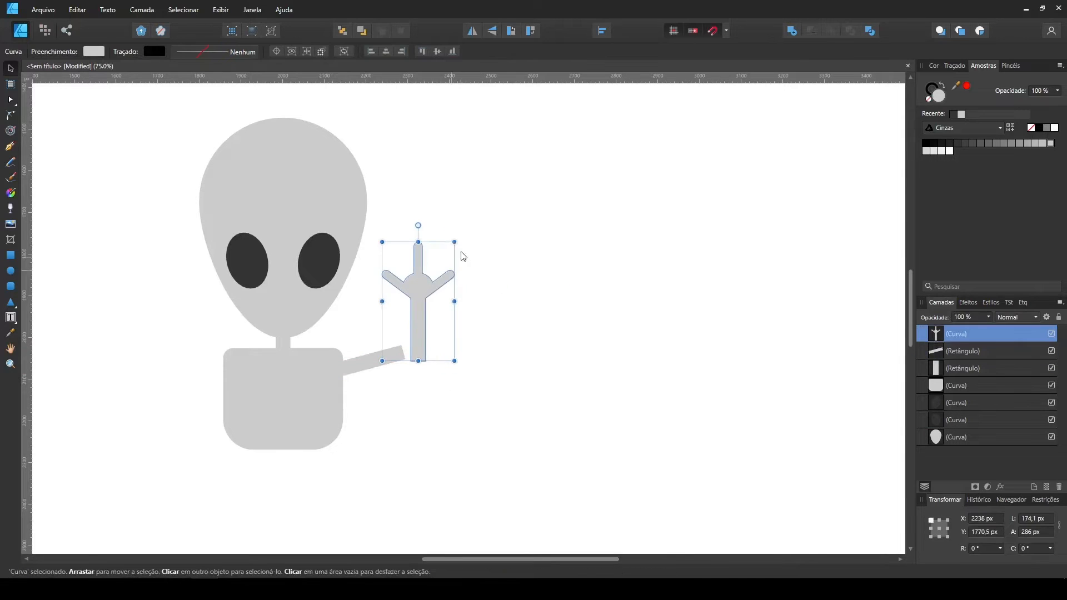
{"action": "left_click_drag", "start_coordinate": [455, 240], "coordinate": [473, 251]}
{"action": "scroll", "coordinate": [460, 314], "scroll_direction": "up", "scroll_amount": 1}
{"action": "left_click", "coordinate": [459, 438]}
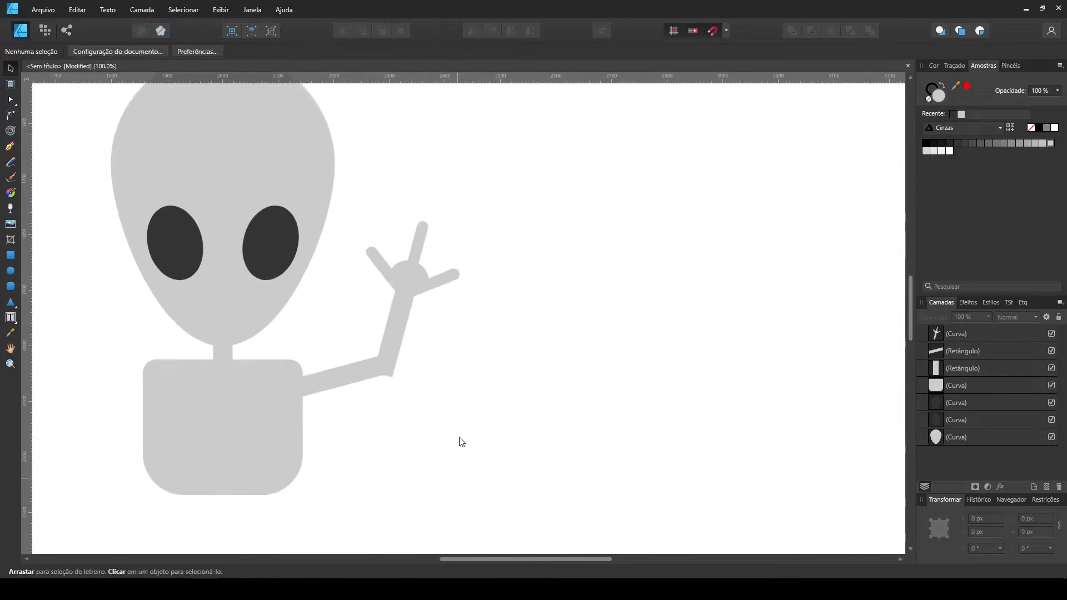
{"action": "left_click_drag", "start_coordinate": [460, 440], "coordinate": [600, 419]}
{"action": "left_click_drag", "start_coordinate": [525, 323], "coordinate": [520, 321]}
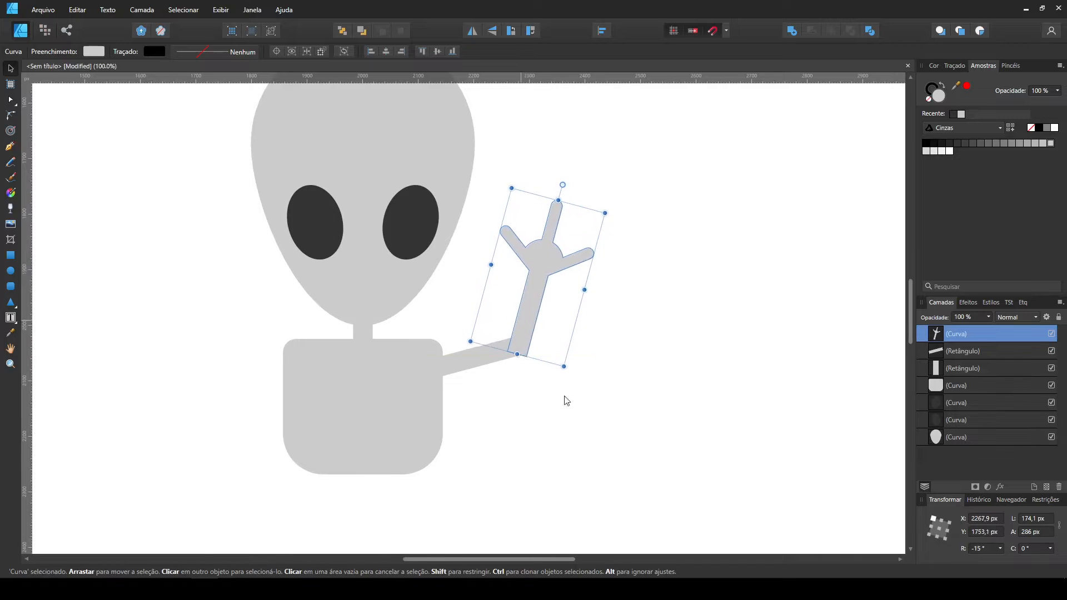
{"action": "left_click", "coordinate": [565, 398]}
Rotate the upper arm and hand together until the upper arm is horizontal, and merge them into one shape.
{"action": "key", "text": "ctrl+2"}
{"action": "left_click", "coordinate": [525, 397]}
{"action": "left_click", "coordinate": [585, 310], "text": "shift"}
{"action": "left_click", "coordinate": [590, 507]}
{"action": "left_click", "coordinate": [485, 415]}
{"action": "key", "text": "ctrl+minus"}
{"action": "key", "text": "ctrl+minus"}
{"action": "key", "text": "ctrl+minus"}
{"action": "left_click_drag", "start_coordinate": [485, 415], "coordinate": [687, 467]}
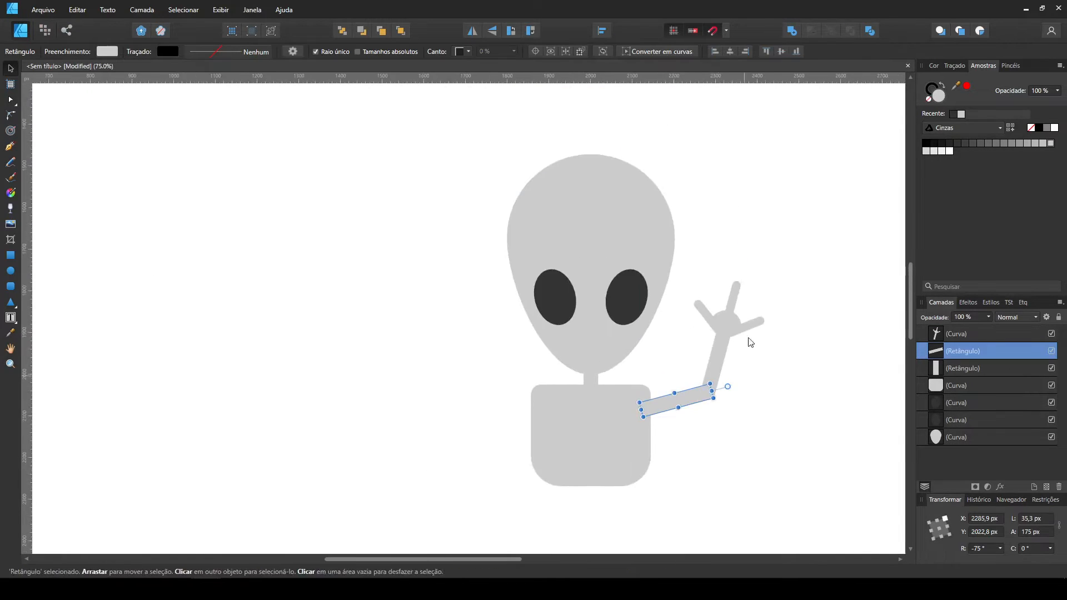
{"action": "left_click", "coordinate": [731, 345], "text": "shift"}
{"action": "left_click_drag", "start_coordinate": [765, 280], "coordinate": [804, 295]}
{"action": "left_click", "coordinate": [792, 30]}
{"action": "left_click", "coordinate": [736, 501]}
Duplicate the finished arm on the torso's other side and flip the copy horizontally.
{"action": "left_click_drag", "start_coordinate": [663, 403], "coordinate": [521, 429]}
{"action": "key", "text": "ctrl+minus"}
{"action": "left_click_drag", "start_coordinate": [520, 364], "coordinate": [359, 386]}
{"action": "left_click", "coordinate": [472, 31]}
{"action": "left_click", "coordinate": [482, 398], "text": "shift"}
{"action": "left_click", "coordinate": [504, 422]}
Move the entire alien figure up to about Y 1203 px.
{"action": "key", "text": "ctrl+minus"}
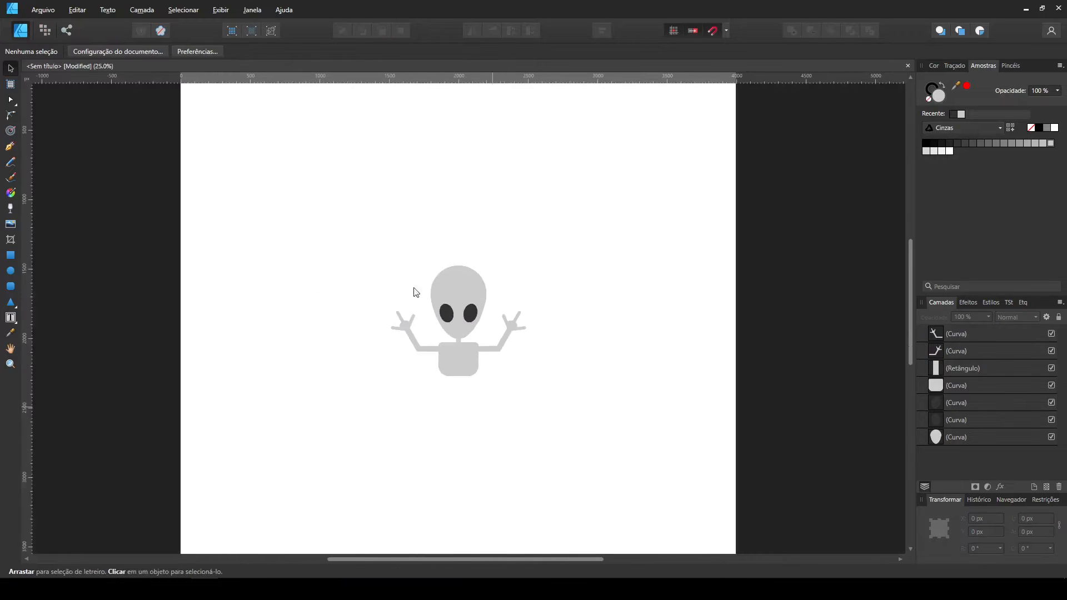
{"action": "key", "text": "ctrl+a"}
{"action": "left_click_drag", "start_coordinate": [473, 350], "coordinate": [472, 313]}
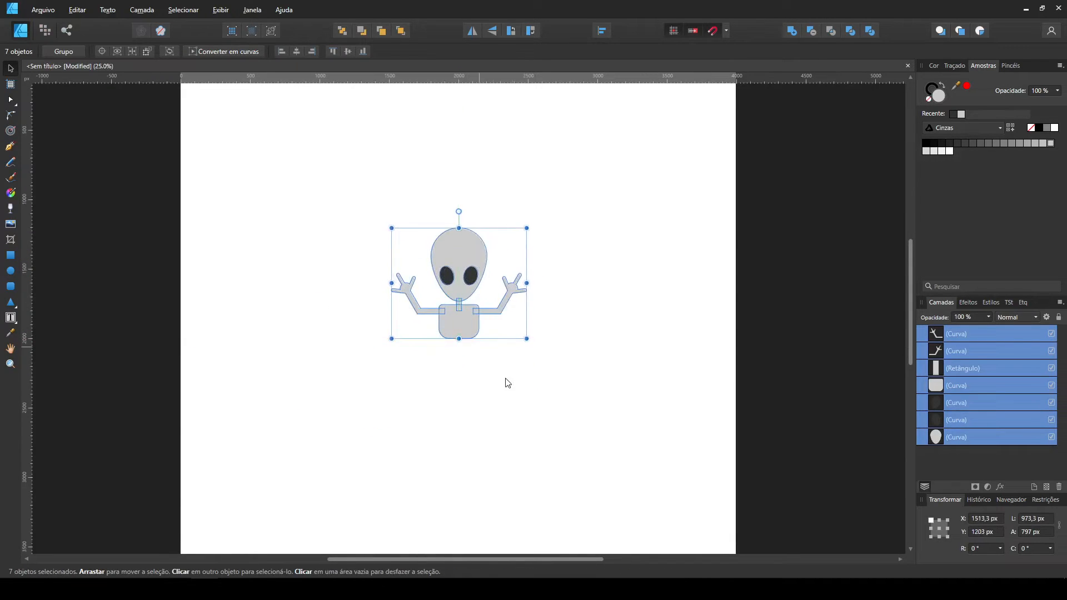
{"action": "left_click", "coordinate": [435, 375]}
Draw a wide, flat dark grey ellipse and send it behind the alien as the saucer opening.
{"action": "left_click", "coordinate": [10, 271]}
{"action": "left_click", "coordinate": [957, 142]}
{"action": "mouse_move", "coordinate": [381, 321]}
{"action": "left_mouse_down"}
{"action": "mouse_move", "coordinate": [529, 374]}
{"action": "mouse_move", "coordinate": [558, 352]}
{"action": "mouse_move", "coordinate": [495, 338]}
{"action": "mouse_move", "coordinate": [526, 337]}
{"action": "left_mouse_up"}
{"action": "key", "text": "ctrl+shift+bracketleft"}
{"action": "key", "text": "v"}
{"action": "left_click", "coordinate": [500, 392]}
Duplicate the dark ellipse, enlarge the copy to about 1324 × 291 px and position it around the original.
{"action": "mouse_move", "coordinate": [368, 336]}
{"action": "left_mouse_down"}
{"action": "mouse_move", "coordinate": [429, 345]}
{"action": "mouse_move", "coordinate": [495, 336]}
{"action": "mouse_move", "coordinate": [493, 387]}
{"action": "left_mouse_up"}
{"action": "left_click", "coordinate": [501, 381]}
{"action": "left_click", "coordinate": [498, 333]}
{"action": "left_click_drag", "start_coordinate": [528, 369], "coordinate": [559, 362], "text": "shift"}
{"action": "left_click_drag", "start_coordinate": [503, 379], "coordinate": [491, 328]}
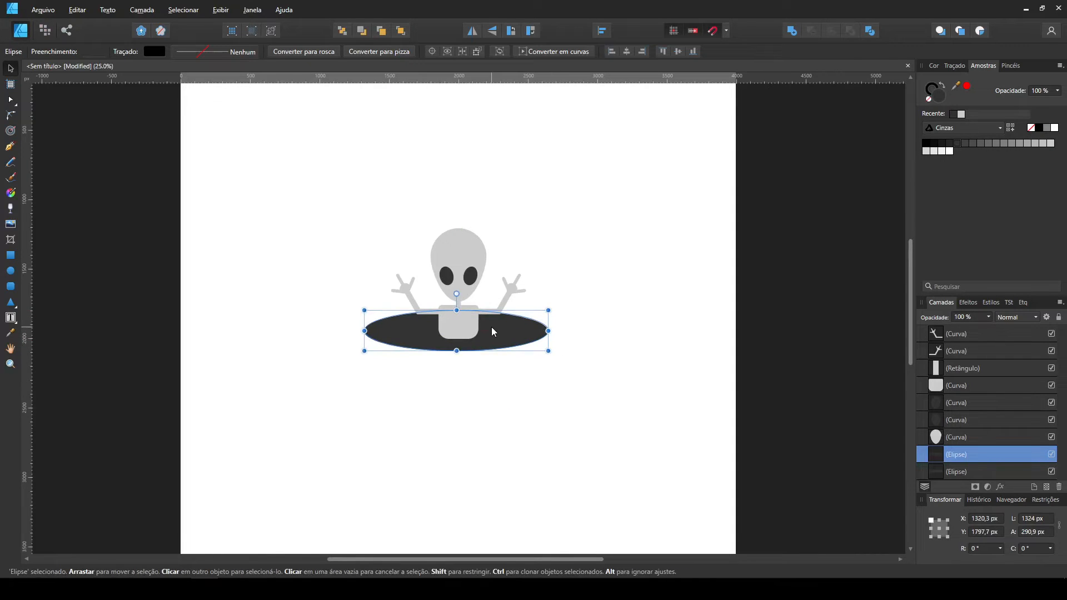
Send the larger ellipse to the back and fill it with a medium grey for the saucer rim.
{"action": "key", "text": "ctrl+shift+bracketleft"}
{"action": "left_click", "coordinate": [986, 143]}
{"action": "left_click", "coordinate": [564, 400]}
Stretch the outer rim ellipse downward to a height of about 357 px.
{"action": "key", "text": "ctrl+plus"}
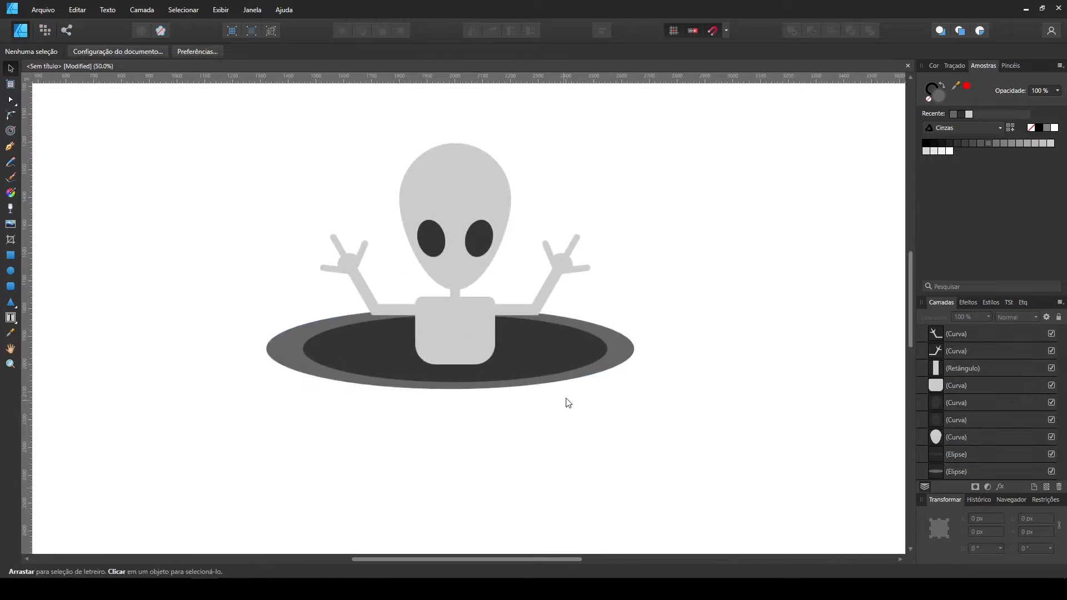
{"action": "left_click", "coordinate": [516, 383]}
{"action": "left_click_drag", "start_coordinate": [449, 388], "coordinate": [448, 403]}
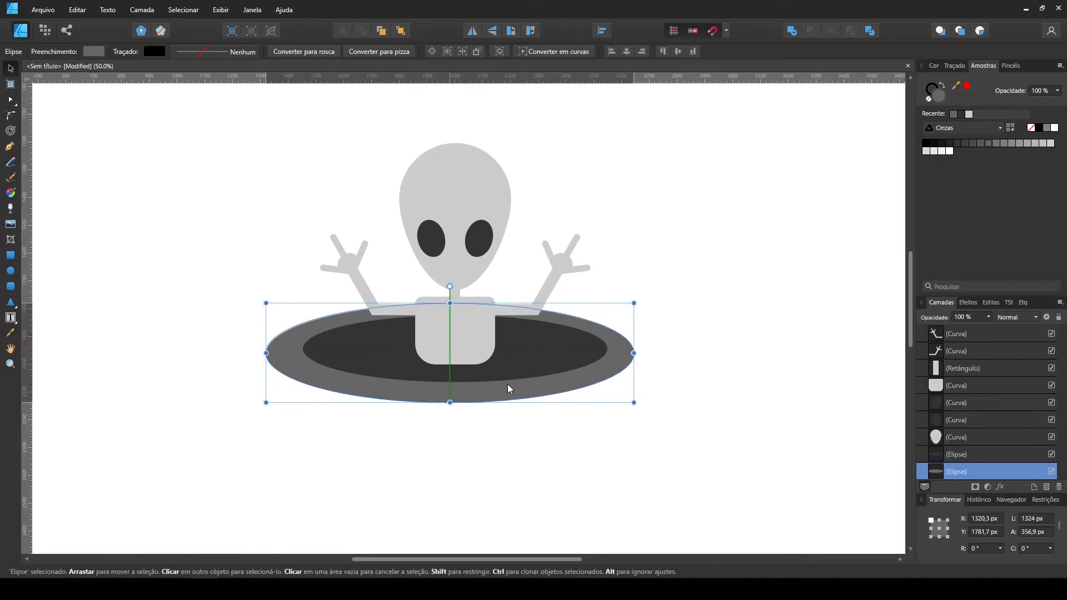
{"action": "left_click", "coordinate": [575, 462]}
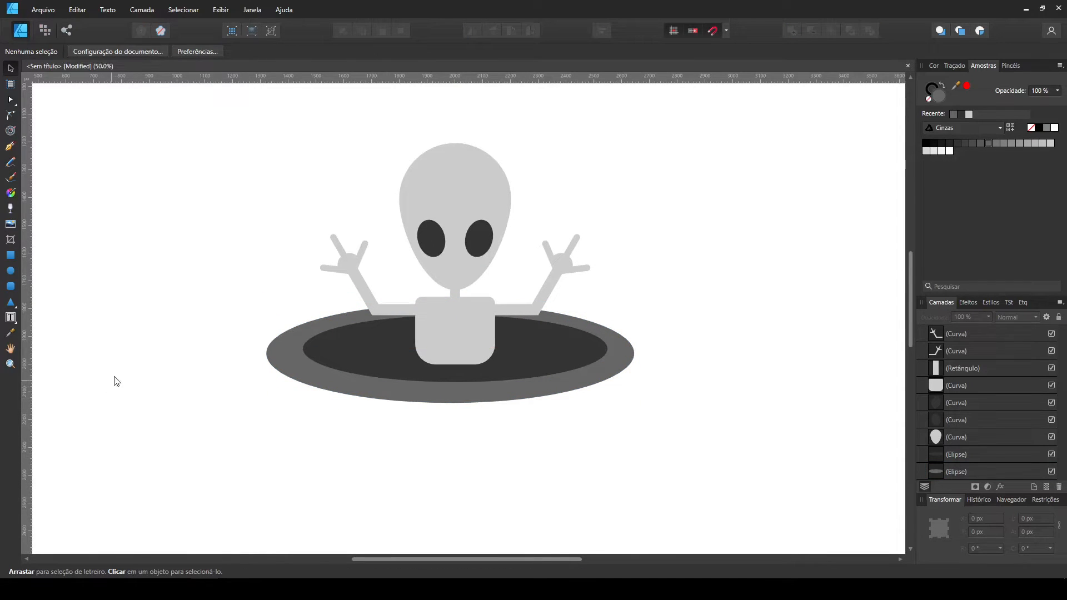
Add a small ellipse about 74 × 41 px at the rim's left end, filled with the opening's sampled dark grey.
{"action": "key", "text": "m"}
{"action": "left_click_drag", "start_coordinate": [291, 364], "coordinate": [297, 360]}
{"action": "left_click", "coordinate": [10, 333]}
{"action": "left_click", "coordinate": [328, 349]}
{"action": "left_click", "coordinate": [11, 69]}
{"action": "left_click", "coordinate": [264, 387]}
{"action": "left_click", "coordinate": [290, 350]}
Copy the small dark ellipse to the rim's right end, lower left, lower right and bottom centre.
{"action": "left_click_drag", "start_coordinate": [620, 379], "coordinate": [312, 383]}
{"action": "left_click_drag", "start_coordinate": [549, 398], "coordinate": [562, 399]}
{"action": "left_click", "coordinate": [340, 382], "text": "shift"}
{"action": "left_click_drag", "start_coordinate": [340, 382], "coordinate": [346, 382]}
{"action": "left_click", "coordinate": [440, 448]}
{"action": "left_click", "coordinate": [349, 382]}
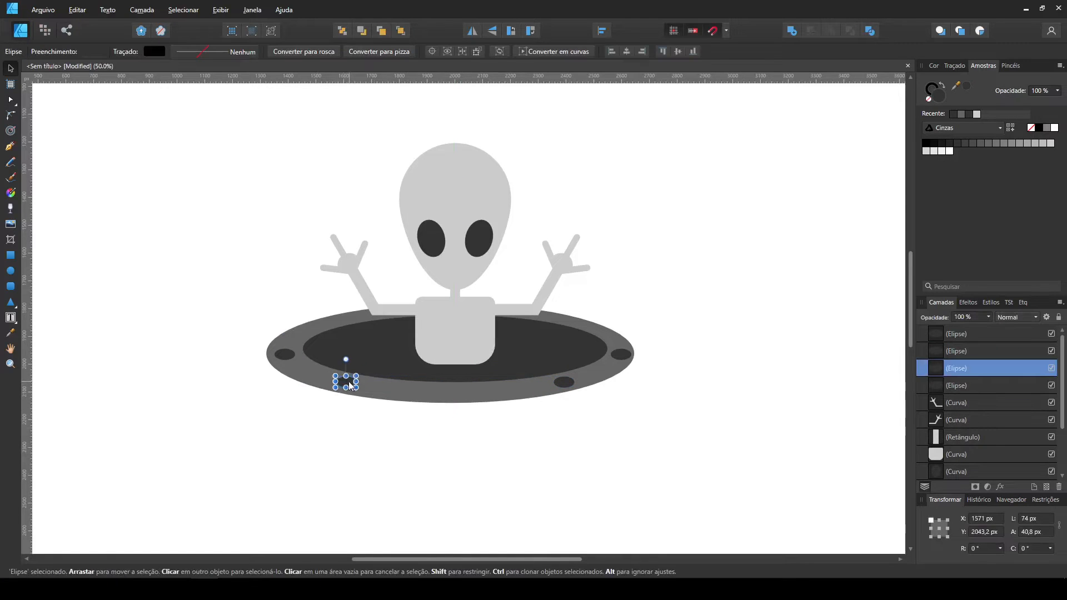
{"action": "left_click", "coordinate": [466, 489]}
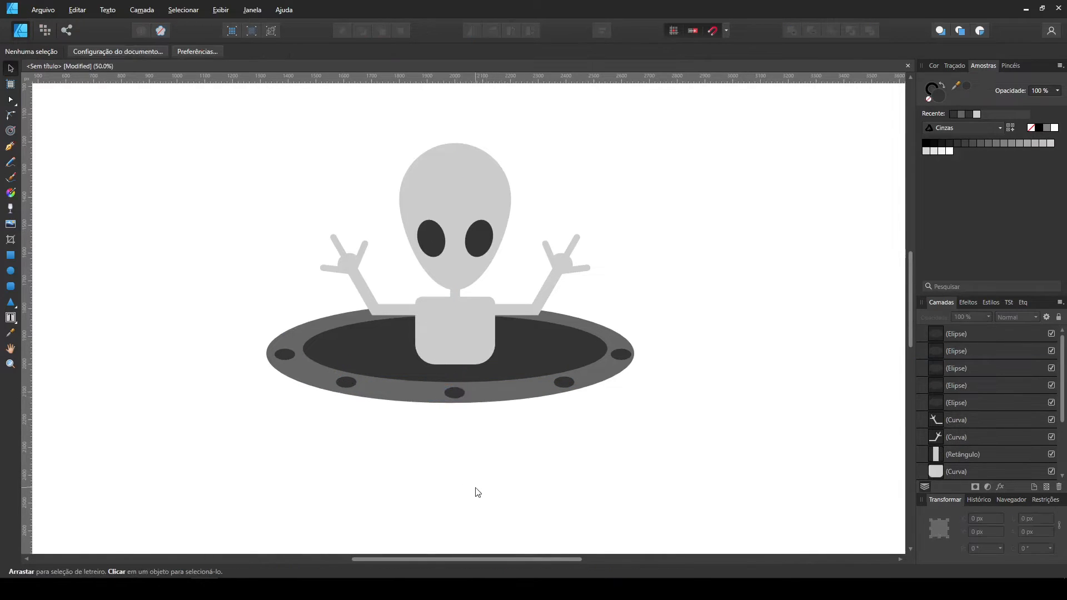
Select only the alien's parts, excluding the rim lights, and move the figure slightly down into the saucer opening.
{"action": "key", "text": "ctrl+minus"}
{"action": "left_click_drag", "start_coordinate": [364, 170], "coordinate": [548, 340]}
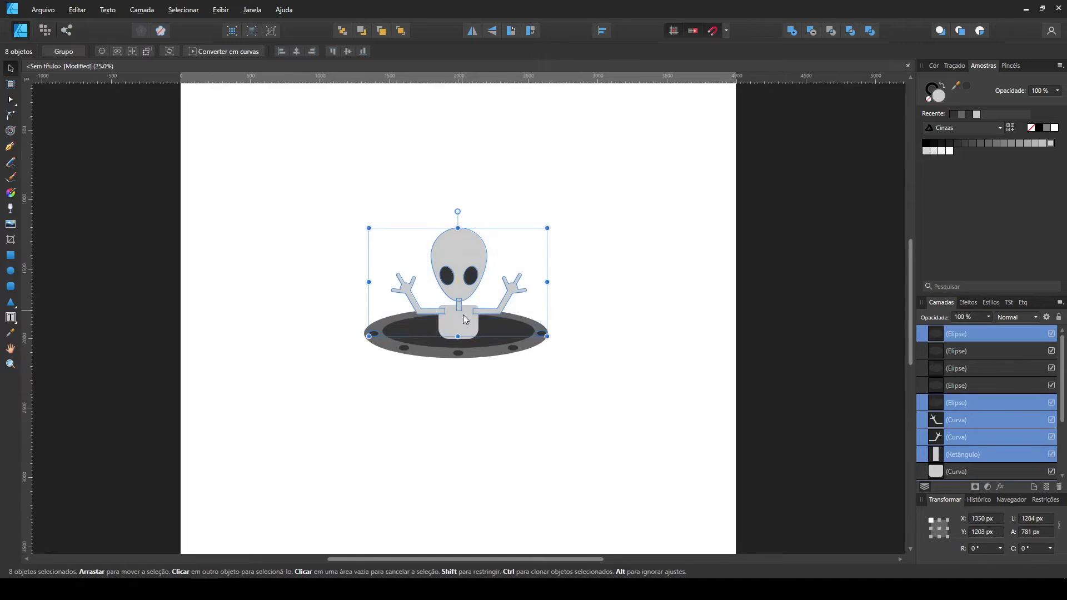
{"action": "key", "text": "ctrl+z"}
{"action": "left_click", "coordinate": [543, 333], "text": "shift"}
{"action": "left_click", "coordinate": [374, 334], "text": "shift"}
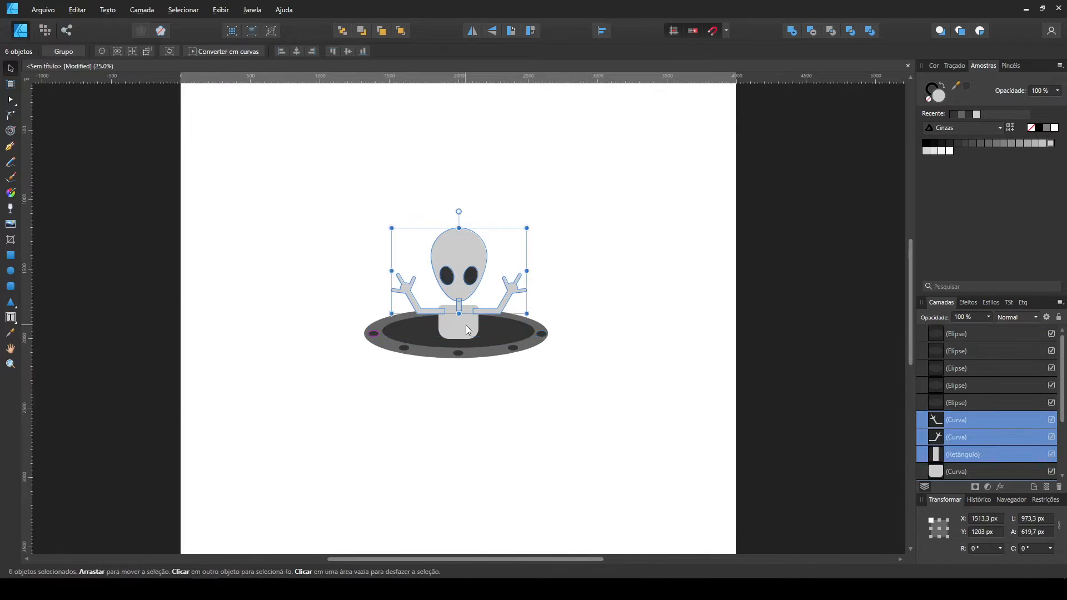
{"action": "left_click", "coordinate": [465, 327], "text": "shift"}
{"action": "left_click", "coordinate": [518, 428]}
Draw a large, very light grey circle around the alien and send it to the back.
{"action": "key", "text": "ctrl+plus"}
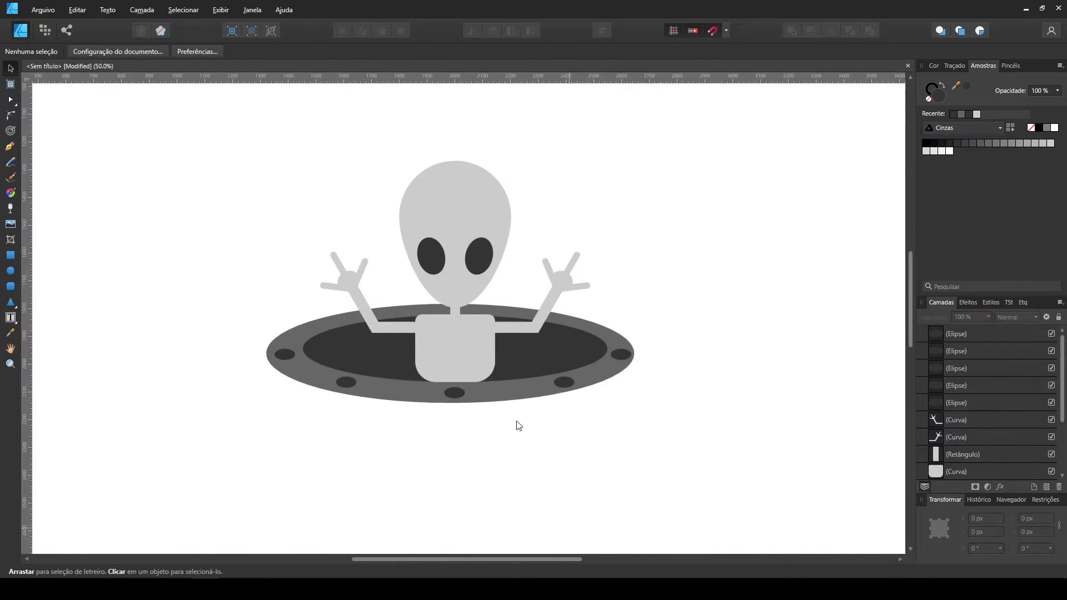
{"action": "left_click", "coordinate": [10, 271]}
{"action": "left_click_drag", "start_coordinate": [214, 104], "coordinate": [645, 501]}
{"action": "key", "text": "ctrl+shift+bracketleft"}
{"action": "left_click", "coordinate": [7, 64]}
Resize the background circle to about 1324 px and align its sides with the saucer rim.
{"action": "left_click_drag", "start_coordinate": [215, 315], "coordinate": [279, 325]}
{"action": "left_click_drag", "start_coordinate": [592, 238], "coordinate": [593, 270]}
{"action": "left_click", "coordinate": [756, 262]}
{"action": "left_click_drag", "start_coordinate": [453, 505], "coordinate": [454, 483]}
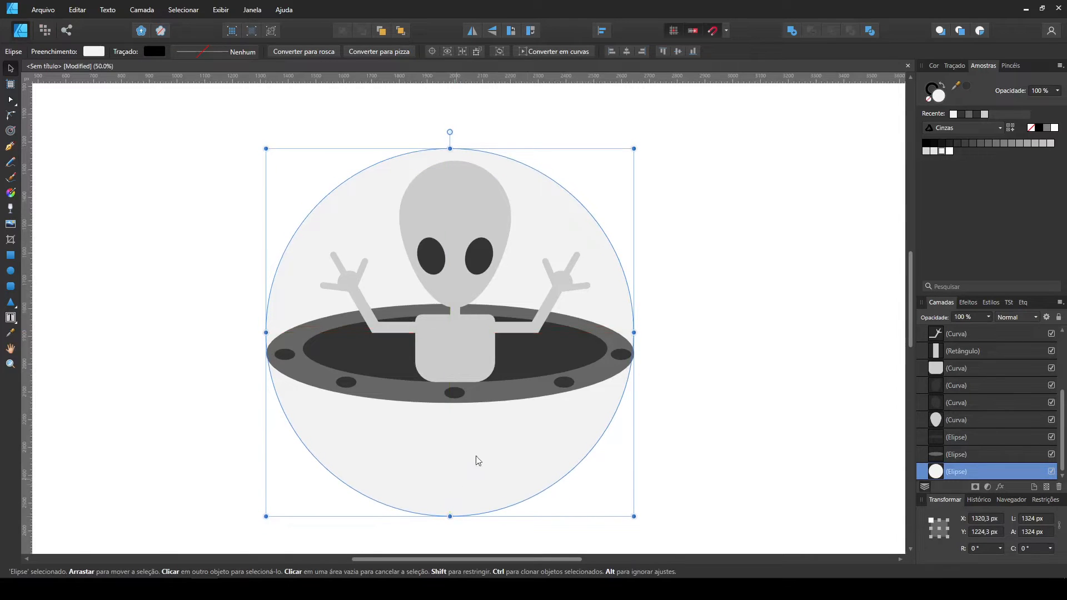
{"action": "left_click_drag", "start_coordinate": [635, 332], "coordinate": [638, 332]}
{"action": "left_click_drag", "start_coordinate": [616, 291], "coordinate": [616, 286]}
{"action": "left_click_drag", "start_coordinate": [450, 514], "coordinate": [450, 508]}
{"action": "left_click_drag", "start_coordinate": [485, 447], "coordinate": [488, 462]}
Draw a rectangle about 1550 × 642 px over the circle's lower half and subtract it to leave a dome.
{"action": "left_click", "coordinate": [10, 255]}
{"action": "left_click_drag", "start_coordinate": [245, 352], "coordinate": [675, 531]}
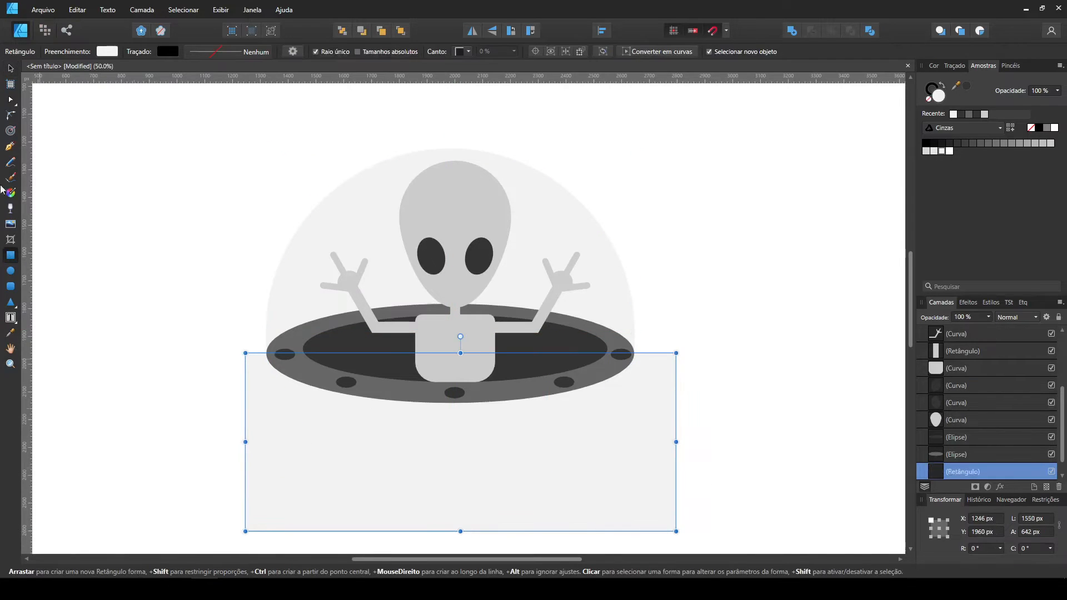
{"action": "key", "text": "v"}
{"action": "left_click", "coordinate": [571, 231], "text": "shift"}
{"action": "left_click", "coordinate": [811, 32]}
{"action": "left_click", "coordinate": [771, 311]}
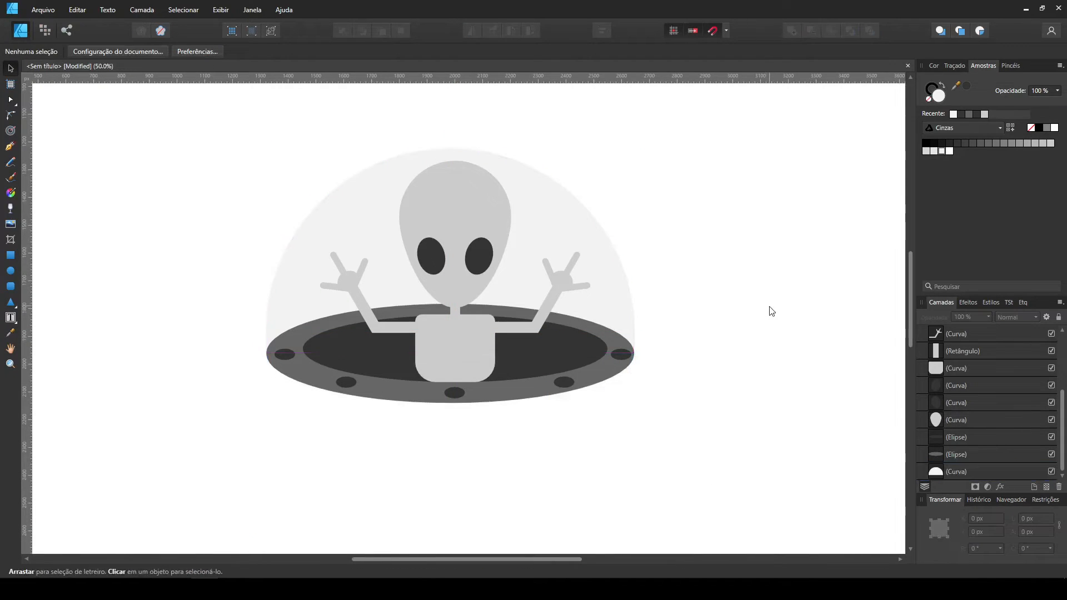
Draw a light grey rectangle beneath the saucer rim for the lower hull and send it to the back.
{"action": "left_click_drag", "start_coordinate": [316, 472], "coordinate": [295, 380]}
{"action": "key", "text": "m"}
{"action": "mouse_move", "coordinate": [250, 270]}
{"action": "left_mouse_down"}
{"action": "mouse_move", "coordinate": [500, 385]}
{"action": "mouse_move", "coordinate": [614, 385]}
{"action": "left_mouse_up"}
{"action": "key", "text": "ctrl+shift+bracketleft"}
{"action": "left_click", "coordinate": [12, 71]}
{"action": "left_click_drag", "start_coordinate": [429, 385], "coordinate": [429, 376]}
Convert the hull rectangle to curves and round its two lower corners with large radii.
{"action": "key", "text": "ctrl+Return"}
{"action": "left_click", "coordinate": [11, 115]}
{"action": "left_click_drag", "start_coordinate": [203, 420], "coordinate": [445, 264]}
{"action": "key", "text": "ctrl+d"}
{"action": "left_click", "coordinate": [11, 68]}
{"action": "key", "text": "ctrl+minus"}
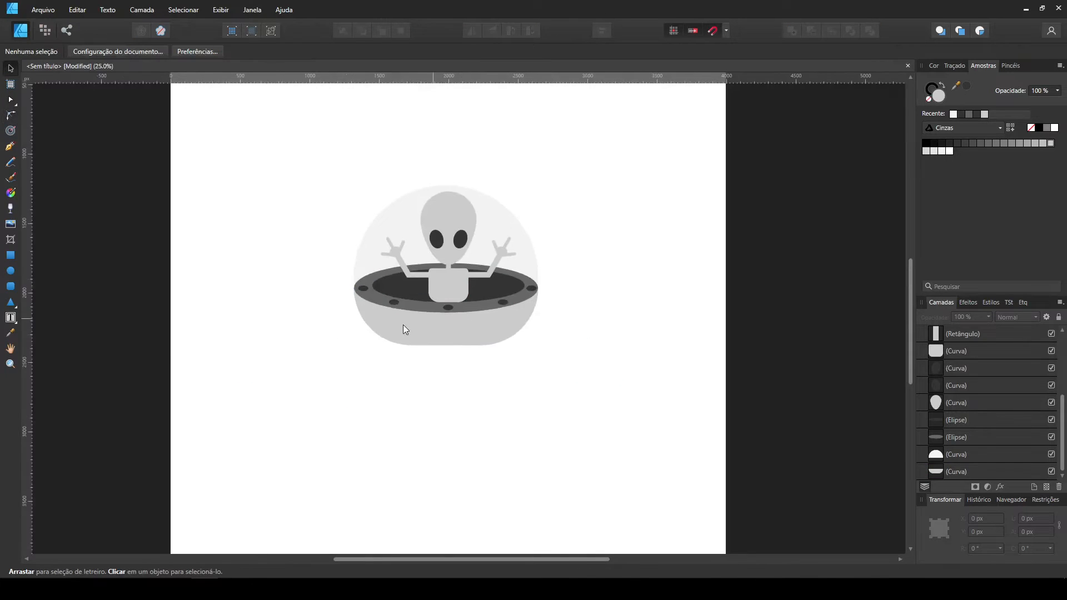
{"action": "left_click", "coordinate": [484, 356]}
{"action": "left_click", "coordinate": [510, 411]}
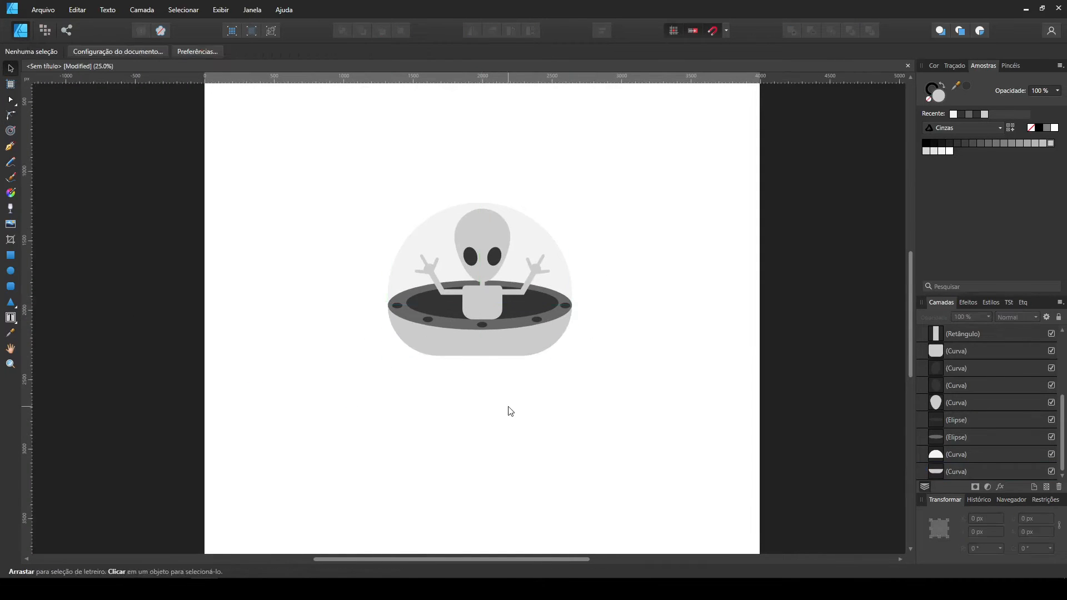
Draw a rectangle about 588 × 268 px at the hull's underside, fill it with medium grey and send it to the back.
{"action": "left_click", "coordinate": [10, 255]}
{"action": "left_click_drag", "start_coordinate": [473, 377], "coordinate": [524, 381]}
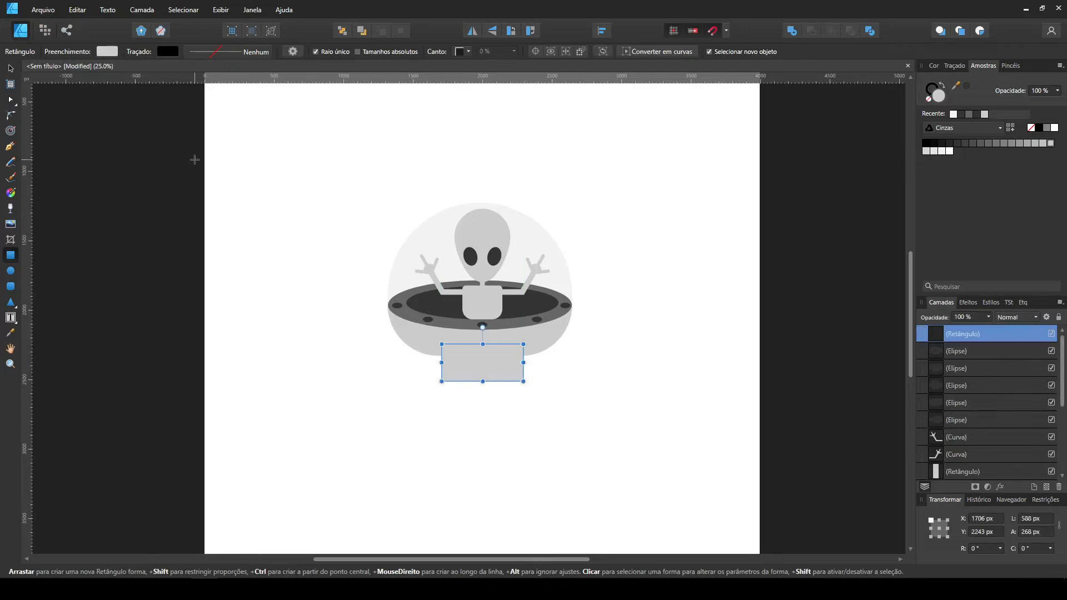
{"action": "key", "text": "v"}
{"action": "left_click", "coordinate": [1035, 142]}
{"action": "key", "text": "ctrl+shift+bracketleft"}
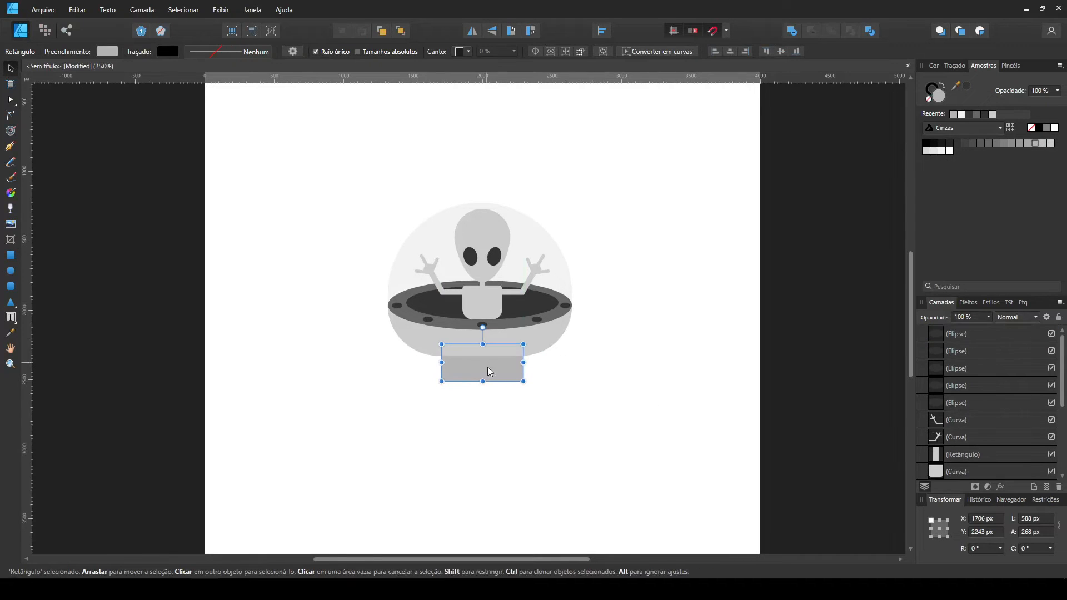
Convert the small base rectangle to curves and round its two lower corners to about 131.5 px.
{"action": "left_click", "coordinate": [670, 52]}
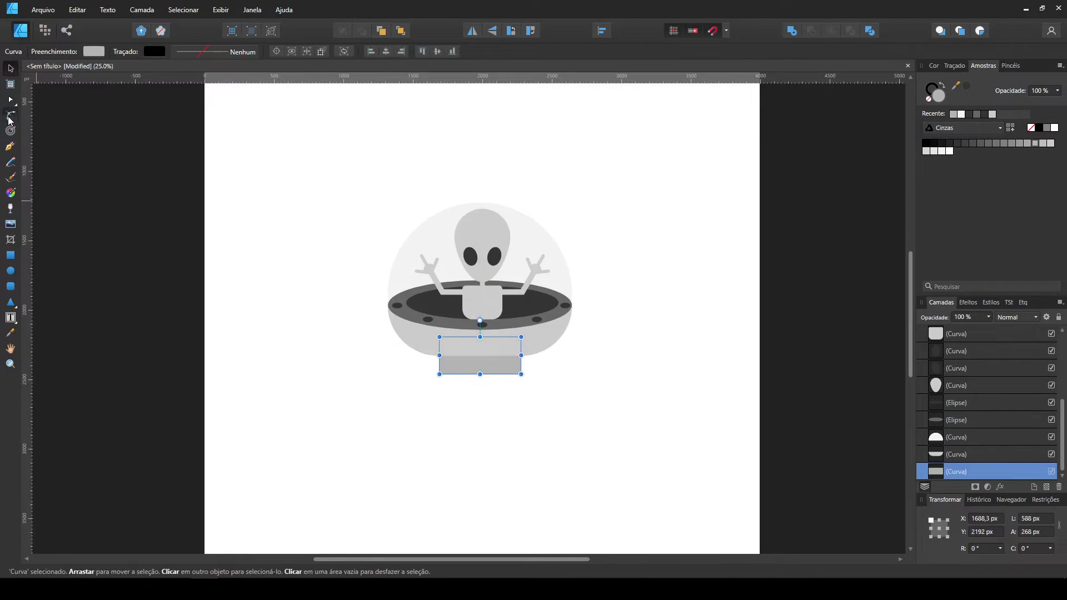
{"action": "left_click", "coordinate": [10, 116]}
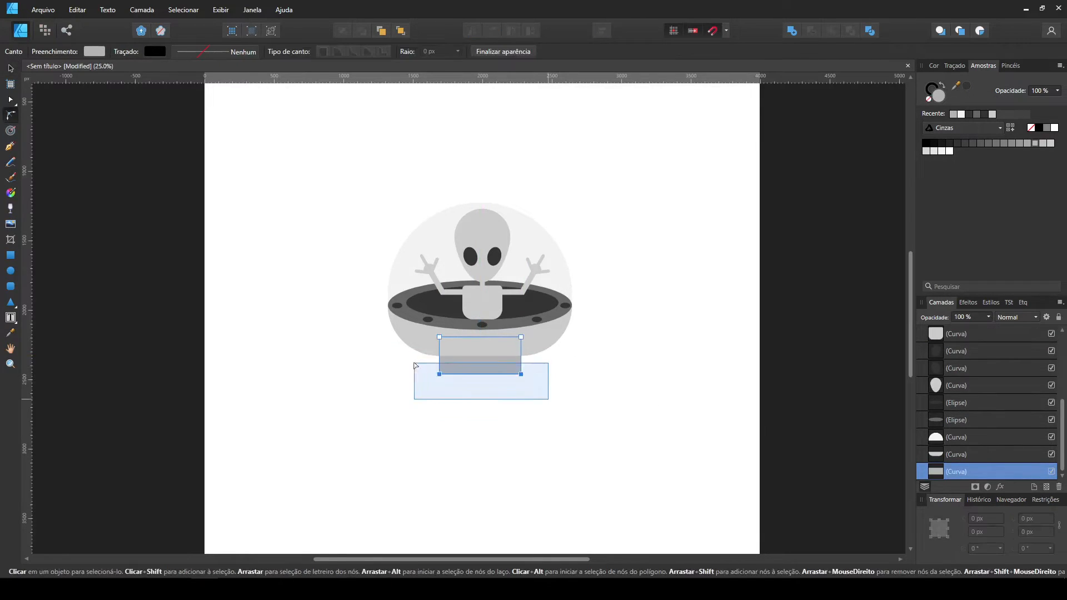
{"action": "left_click", "coordinate": [10, 71]}
{"action": "left_click", "coordinate": [337, 401]}
Draw a very light grey flame with pointed ends beneath the saucer's base and send it to the back.
{"action": "left_click", "coordinate": [12, 270]}
{"action": "left_click_drag", "start_coordinate": [429, 421], "coordinate": [516, 507]}
{"action": "left_click", "coordinate": [11, 69]}
{"action": "left_click_drag", "start_coordinate": [448, 463], "coordinate": [478, 374]}
{"action": "left_click", "coordinate": [446, 464], "text": "shift"}
{"action": "left_click", "coordinate": [835, 32]}
{"action": "key", "text": "ctrl+shift+["}
Add a smaller copy of the flame, about 228 × 370 px, inside it and fill it with a lighter grey.
{"action": "left_click", "coordinate": [667, 394]}
{"action": "left_click_drag", "start_coordinate": [504, 323], "coordinate": [480, 378]}
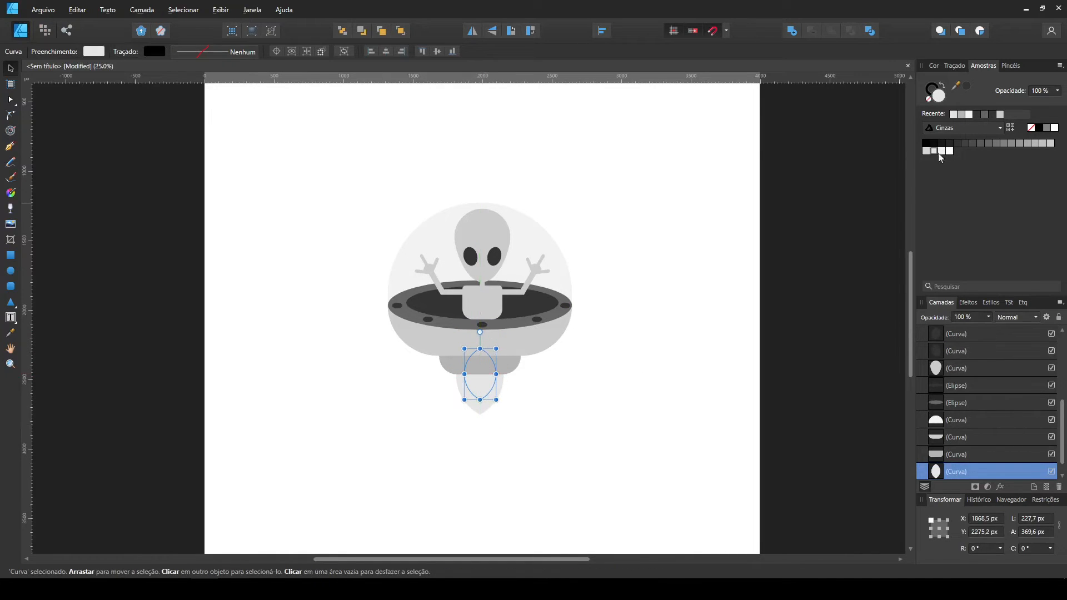
{"action": "left_click", "coordinate": [949, 150]}
{"action": "left_click", "coordinate": [591, 528]}
Shrink the alien figure to about 876 × 717 px and position it within the dome.
{"action": "left_click_drag", "start_coordinate": [388, 167], "coordinate": [588, 315]}
{"action": "left_click_drag", "start_coordinate": [482, 210], "coordinate": [483, 218]}
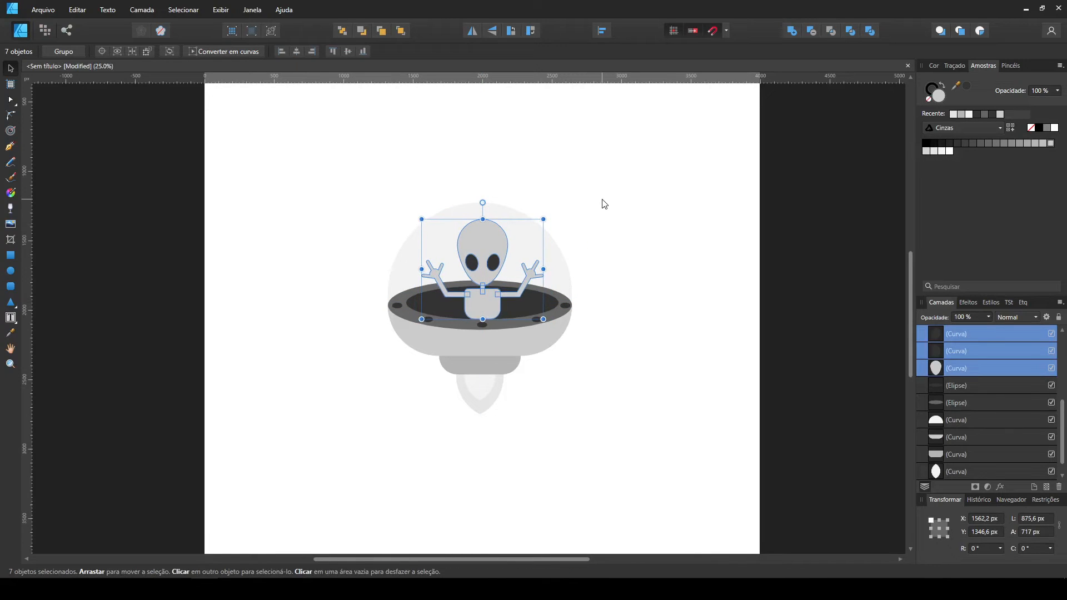
{"action": "left_click", "coordinate": [603, 203]}
Group all parts of the alien and saucer, then enlarge the group in the middle of the page.
{"action": "left_click_drag", "start_coordinate": [673, 517], "coordinate": [290, 143]}
{"action": "left_click_drag", "start_coordinate": [316, 184], "coordinate": [627, 450]}
{"action": "key", "text": "ctrl+g"}
{"action": "left_click_drag", "start_coordinate": [572, 415], "coordinate": [626, 476]}
{"action": "left_click_drag", "start_coordinate": [588, 330], "coordinate": [562, 298]}
{"action": "left_click", "coordinate": [651, 327]}
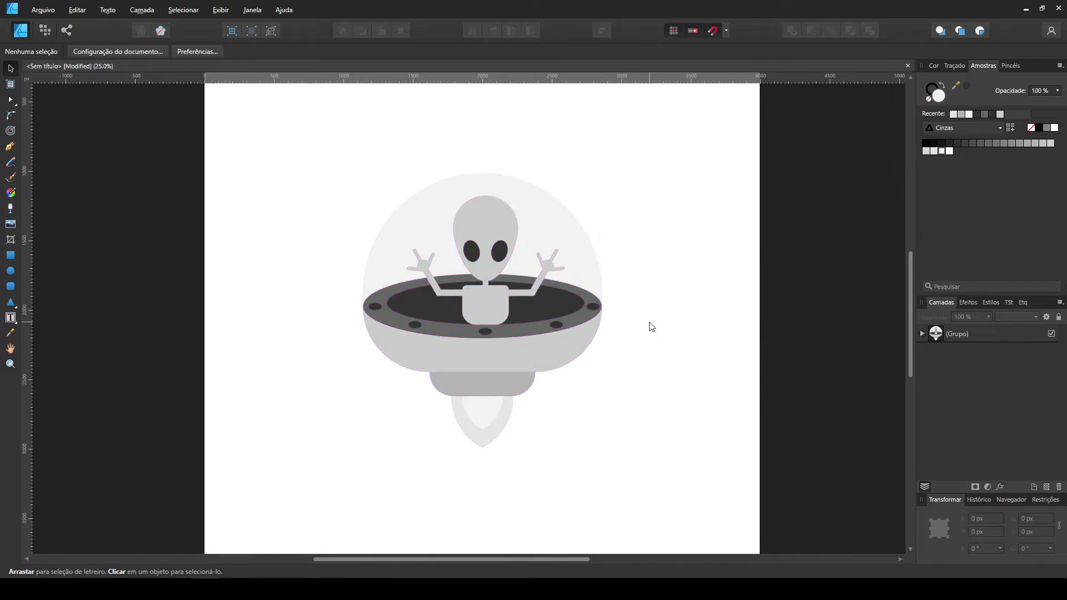
Bend the lower hull's flat bottom edge downward into a gentle curve with the Node tool.
{"action": "double_click", "coordinate": [488, 356]}
{"action": "key", "text": "a"}
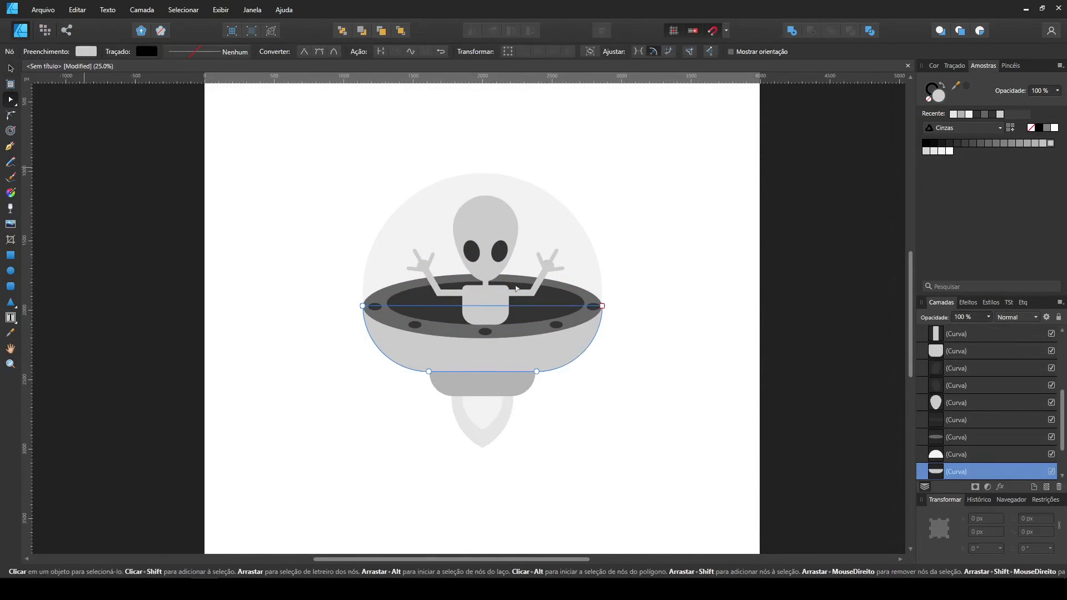
{"action": "left_click", "coordinate": [602, 402]}
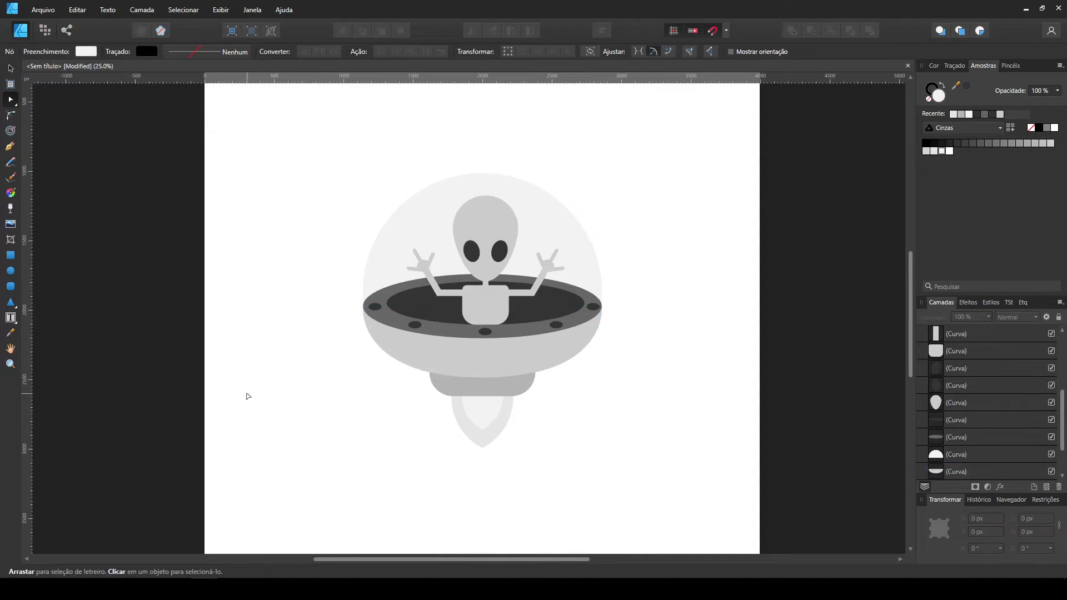
Draw a circle beside the saucer and duplicate it into a two-by-two grid about 533 px wide.
{"action": "left_click", "coordinate": [10, 271]}
{"action": "mouse_move", "coordinate": [307, 390]}
{"action": "left_mouse_down"}
{"action": "mouse_move", "coordinate": [346, 429]}
{"action": "mouse_move", "coordinate": [363, 418]}
{"action": "mouse_move", "coordinate": [335, 444]}
{"action": "left_mouse_up"}
{"action": "left_click", "coordinate": [337, 418], "text": "shift"}
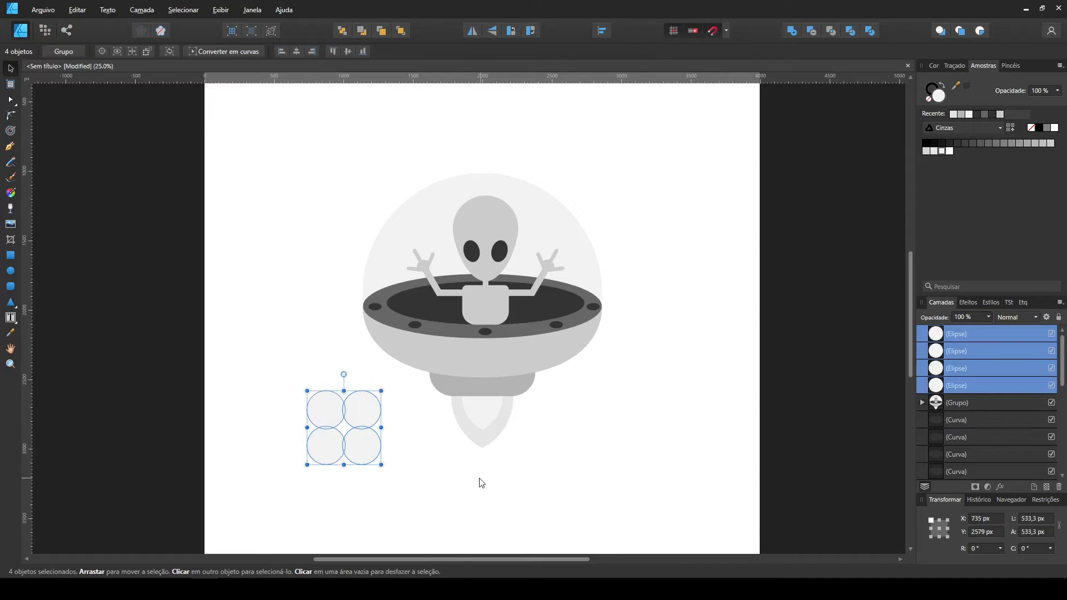
Combine and split the four circles, keeping only the four-pointed star between them and deleting the rest.
{"action": "left_click", "coordinate": [796, 32]}
{"action": "left_click", "coordinate": [870, 31]}
{"action": "left_click", "coordinate": [667, 347]}
{"action": "mouse_move", "coordinate": [344, 431]}
{"action": "left_mouse_down"}
{"action": "mouse_move", "coordinate": [441, 461]}
{"action": "mouse_move", "coordinate": [332, 425]}
{"action": "mouse_move", "coordinate": [249, 267]}
{"action": "mouse_move", "coordinate": [612, 123]}
{"action": "mouse_move", "coordinate": [705, 313]}
{"action": "left_mouse_up"}
{"action": "left_click", "coordinate": [364, 430]}
{"action": "key", "text": "Delete"}
Fill the four-pointed star with light grey.
{"action": "left_click", "coordinate": [335, 422]}
{"action": "left_click", "coordinate": [325, 427]}
{"action": "left_click", "coordinate": [1050, 143]}
{"action": "left_click", "coordinate": [327, 437]}
Scatter copies of the small four-pointed star across the page around the saucer.
{"action": "left_click", "coordinate": [622, 200]}
{"action": "left_click_drag", "start_coordinate": [389, 149], "coordinate": [659, 451]}
{"action": "left_click_drag", "start_coordinate": [599, 429], "coordinate": [597, 428]}
{"action": "left_click_drag", "start_coordinate": [597, 428], "coordinate": [374, 534]}
{"action": "key", "text": "ctrl+0"}
{"action": "left_click_drag", "start_coordinate": [383, 490], "coordinate": [305, 500]}
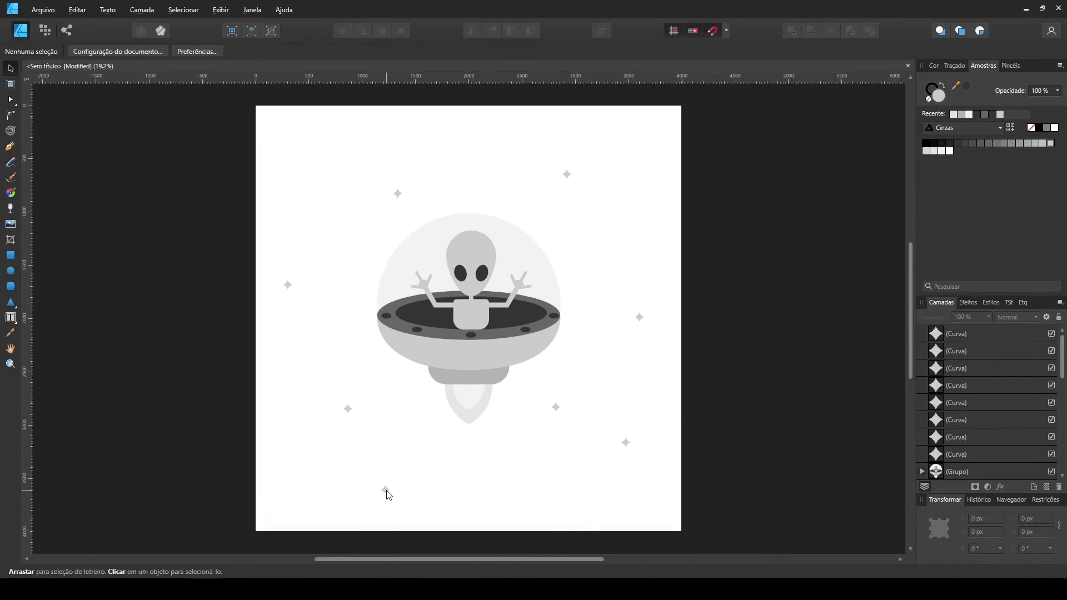
{"action": "left_click_drag", "start_coordinate": [386, 492], "coordinate": [292, 503]}
{"action": "left_click_drag", "start_coordinate": [292, 503], "coordinate": [301, 184]}
{"action": "left_click_drag", "start_coordinate": [641, 142], "coordinate": [598, 262]}
{"action": "mouse_move", "coordinate": [598, 271]}
{"action": "left_mouse_down"}
{"action": "mouse_move", "coordinate": [532, 438]}
{"action": "mouse_move", "coordinate": [599, 435]}
{"action": "mouse_move", "coordinate": [510, 470]}
{"action": "left_mouse_up"}
Make a smaller star about 48 px wide and scatter copies of it between the larger stars.
{"action": "mouse_move", "coordinate": [656, 511]}
{"action": "left_mouse_down"}
{"action": "mouse_move", "coordinate": [573, 476]}
{"action": "mouse_move", "coordinate": [391, 471]}
{"action": "left_mouse_up"}
{"action": "left_click", "coordinate": [573, 487]}
{"action": "left_click_drag", "start_coordinate": [391, 471], "coordinate": [277, 400]}
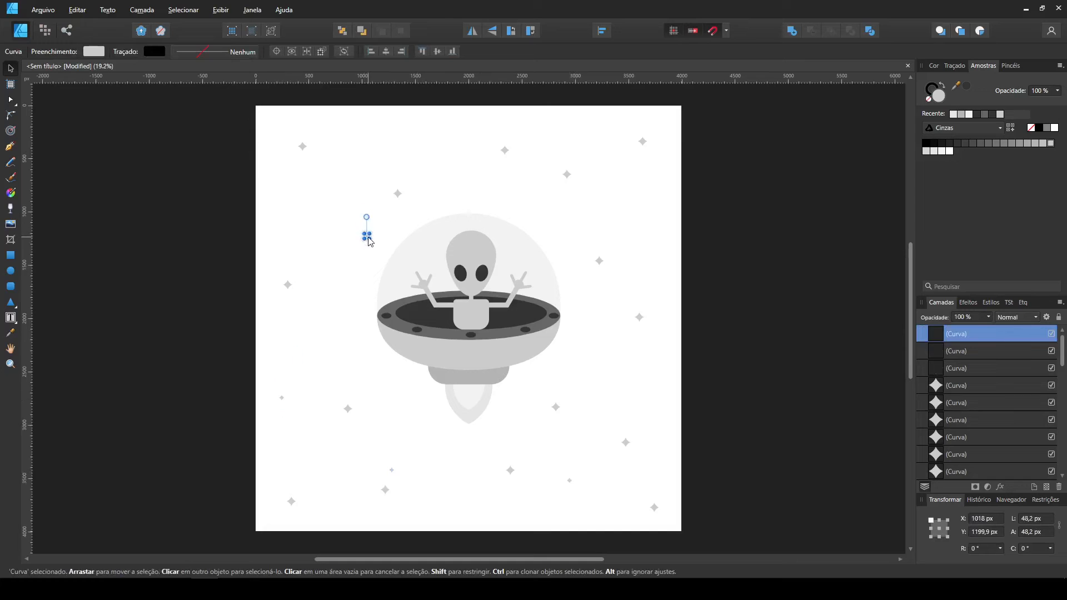
{"action": "left_click_drag", "start_coordinate": [625, 257], "coordinate": [656, 271]}
{"action": "mouse_move", "coordinate": [653, 270]}
{"action": "left_mouse_down"}
{"action": "mouse_move", "coordinate": [562, 362]}
{"action": "mouse_move", "coordinate": [615, 269]}
{"action": "mouse_move", "coordinate": [569, 352]}
{"action": "left_mouse_up"}
{"action": "key", "text": "ctrl+z"}
{"action": "left_click", "coordinate": [628, 281]}
{"action": "mouse_move", "coordinate": [566, 349]}
{"action": "left_mouse_down"}
{"action": "mouse_move", "coordinate": [365, 327]}
{"action": "mouse_move", "coordinate": [376, 328]}
{"action": "left_mouse_up"}
{"action": "key", "text": "ctrl+z"}
{"action": "left_click", "coordinate": [578, 363]}
{"action": "left_click", "coordinate": [353, 333]}
{"action": "left_click_drag", "start_coordinate": [570, 353], "coordinate": [647, 399]}
{"action": "left_click", "coordinate": [637, 369]}
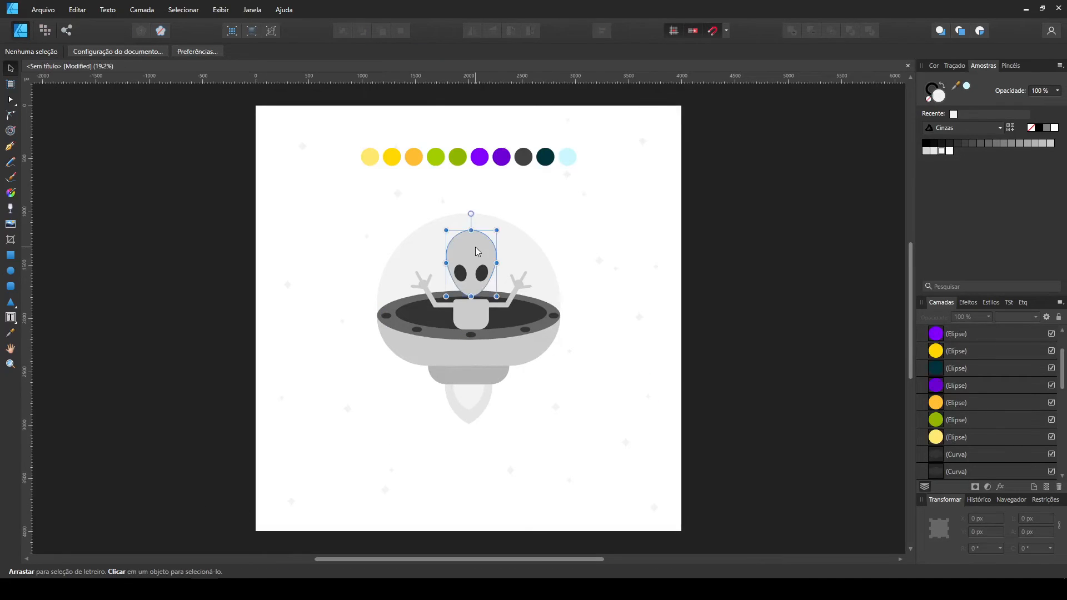
Fill the alien's head, torso, neck and both arms with the palette's bright green.
{"action": "left_click", "coordinate": [475, 246]}
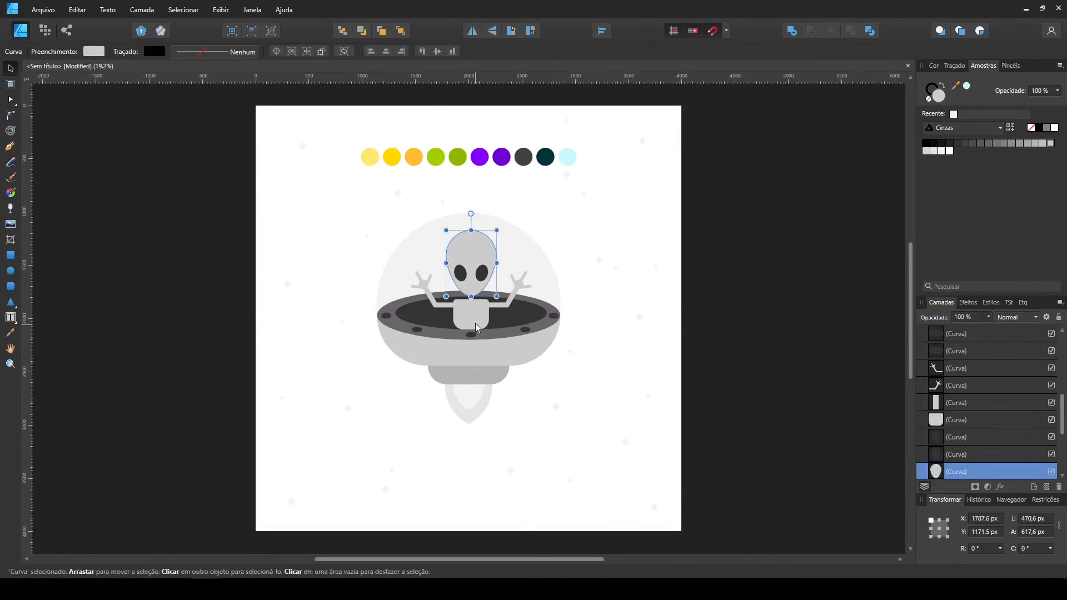
{"action": "scroll", "coordinate": [481, 315], "scroll_direction": "up", "scroll_amount": 1}
{"action": "left_click", "coordinate": [476, 318], "text": "shift"}
{"action": "left_click", "coordinate": [422, 298], "text": "shift"}
{"action": "left_click", "coordinate": [525, 299], "text": "shift"}
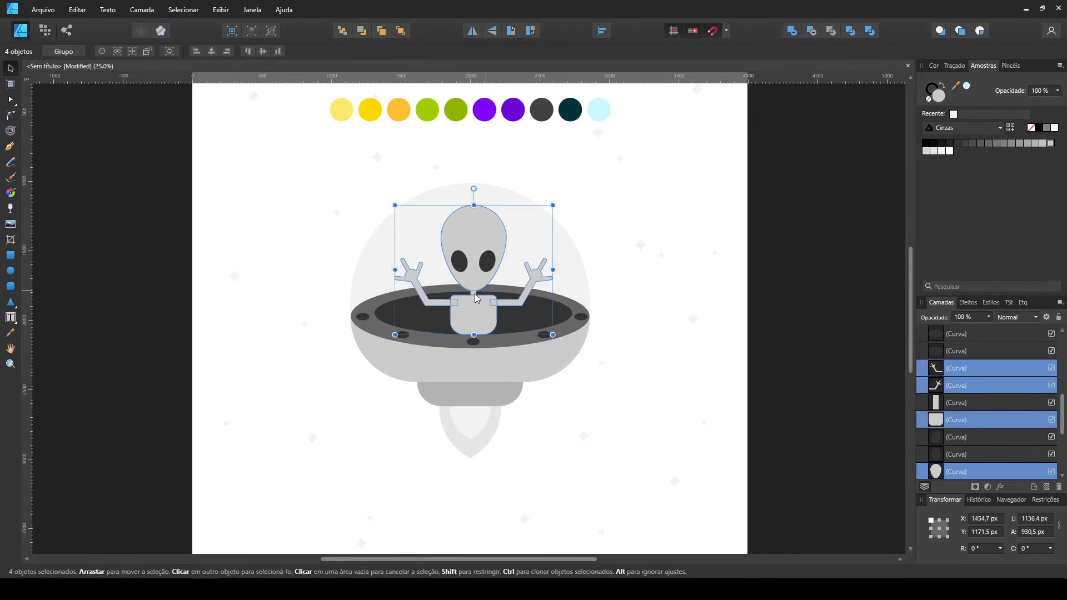
{"action": "left_click", "coordinate": [474, 295], "text": "shift"}
{"action": "left_click", "coordinate": [428, 110]}
{"action": "left_click", "coordinate": [10, 69]}
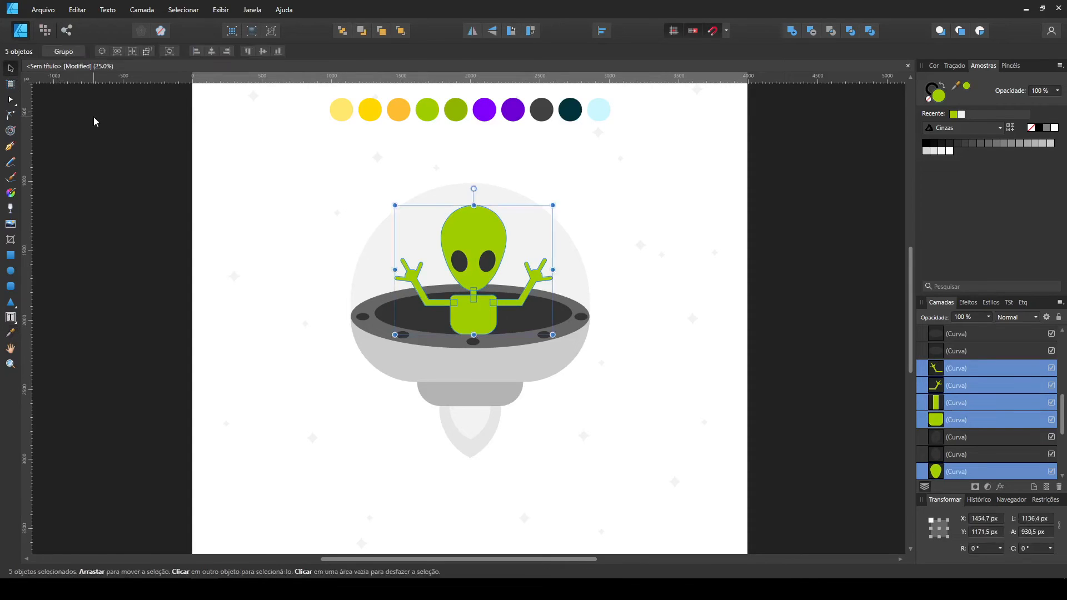
{"action": "left_click", "coordinate": [101, 124]}
Fill the rim lights, saucer opening and alien's eyes with the palette's dark grey.
{"action": "left_click", "coordinate": [389, 314]}
{"action": "left_click", "coordinate": [363, 316], "text": "shift"}
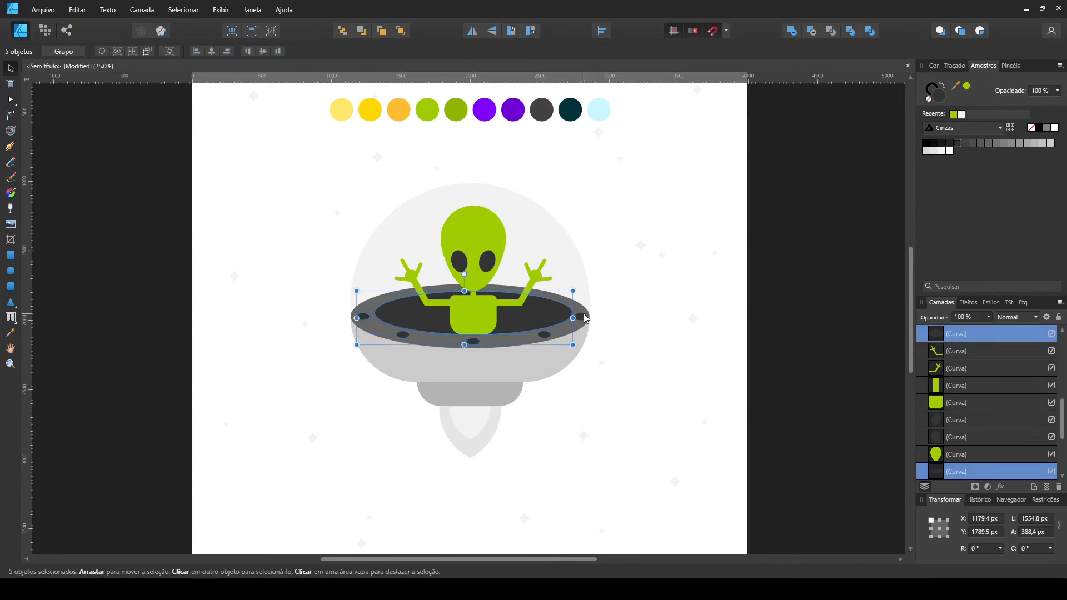
{"action": "left_click", "coordinate": [488, 263], "text": "shift"}
{"action": "left_click", "coordinate": [460, 262], "text": "shift"}
{"action": "left_click", "coordinate": [11, 332]}
{"action": "left_click", "coordinate": [542, 110]}
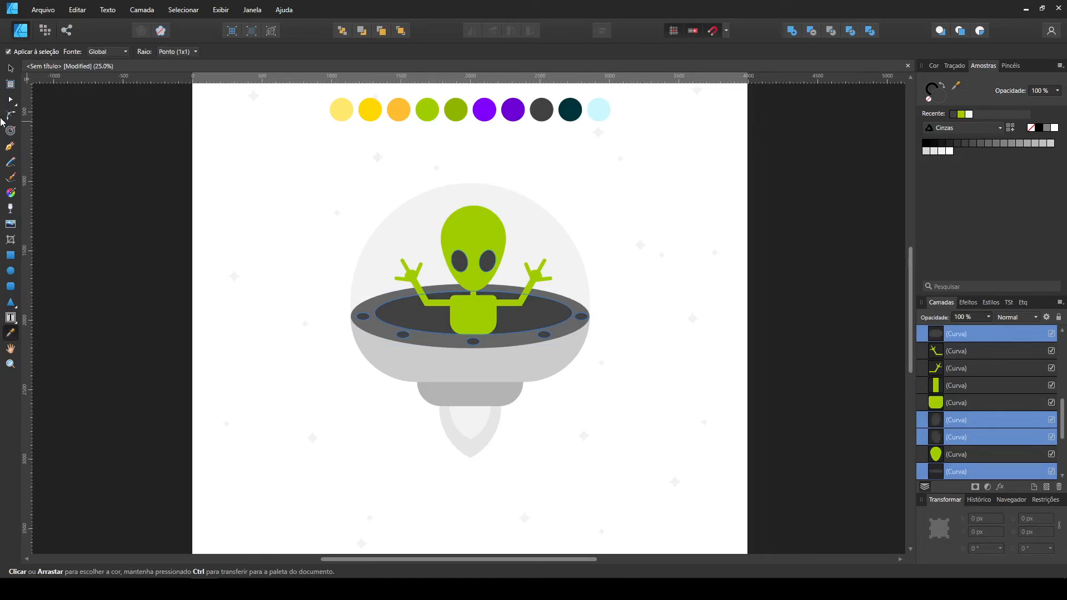
{"action": "left_click", "coordinate": [10, 69]}
{"action": "left_click", "coordinate": [135, 167]}
Copy the alien's head beside the saucer and subtract an enlarged, lower copy to leave a crescent.
{"action": "left_click", "coordinate": [478, 221]}
{"action": "left_click_drag", "start_coordinate": [478, 222], "coordinate": [680, 215]}
{"action": "left_click_drag", "start_coordinate": [712, 291], "coordinate": [745, 313]}
{"action": "left_click_drag", "start_coordinate": [703, 234], "coordinate": [648, 245]}
{"action": "left_click", "coordinate": [642, 210], "text": "shift"}
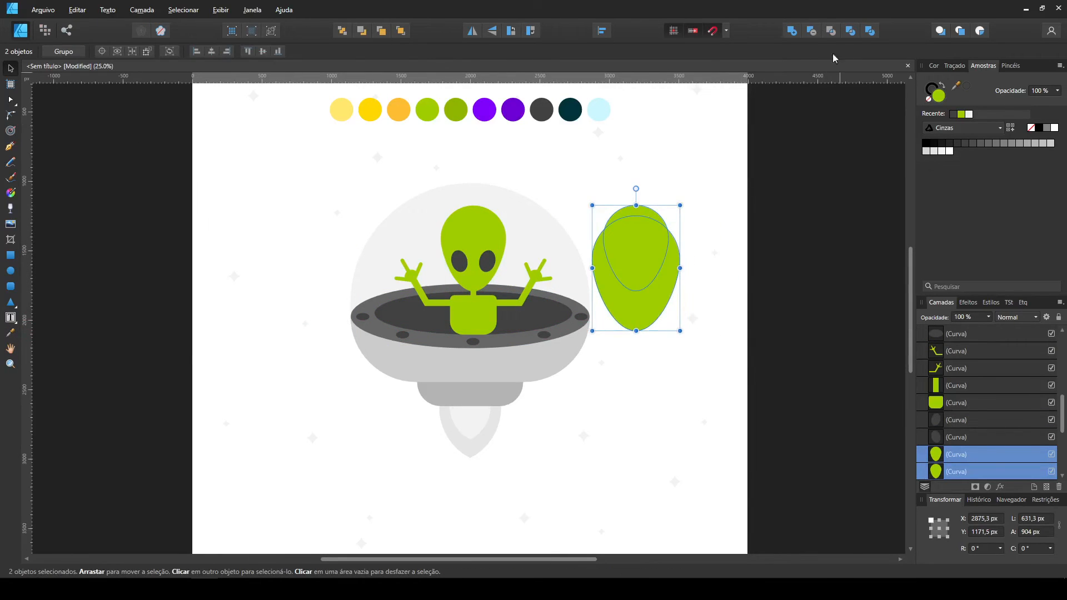
{"action": "left_click", "coordinate": [812, 31]}
Fill the crescent with the palette's darker green and place it on top of the alien's head.
{"action": "left_click", "coordinate": [11, 333]}
{"action": "left_click", "coordinate": [456, 109]}
{"action": "left_click", "coordinate": [10, 69]}
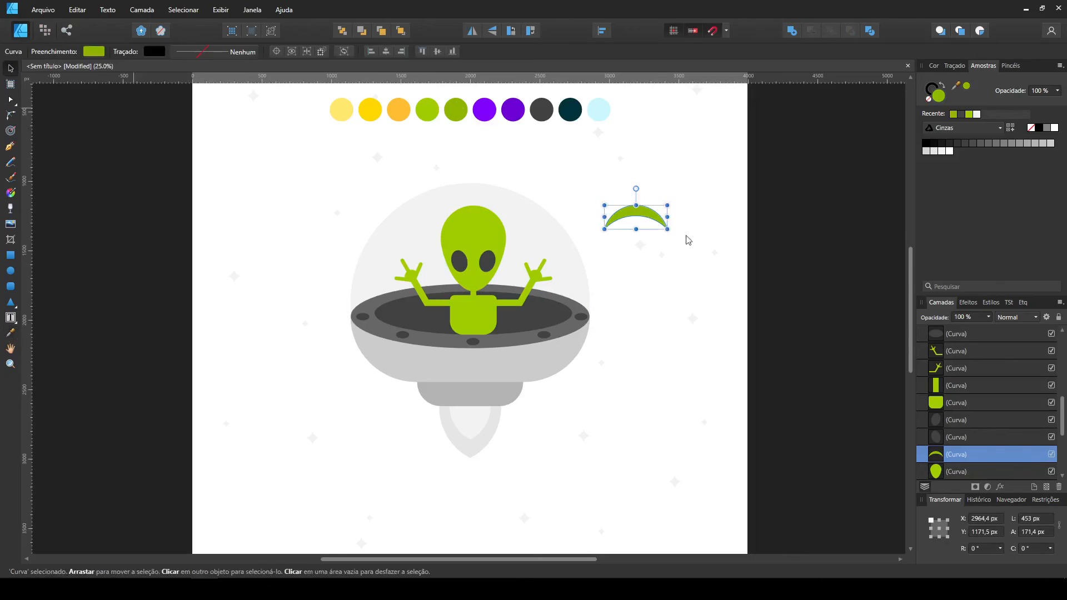
{"action": "left_click_drag", "start_coordinate": [657, 220], "coordinate": [477, 220]}
Fill the saucer's dome with the palette's pale blue.
{"action": "left_click", "coordinate": [555, 239]}
{"action": "left_click", "coordinate": [11, 332]}
{"action": "left_click", "coordinate": [598, 110]}
{"action": "left_click", "coordinate": [10, 69]}
{"action": "left_click", "coordinate": [610, 399]}
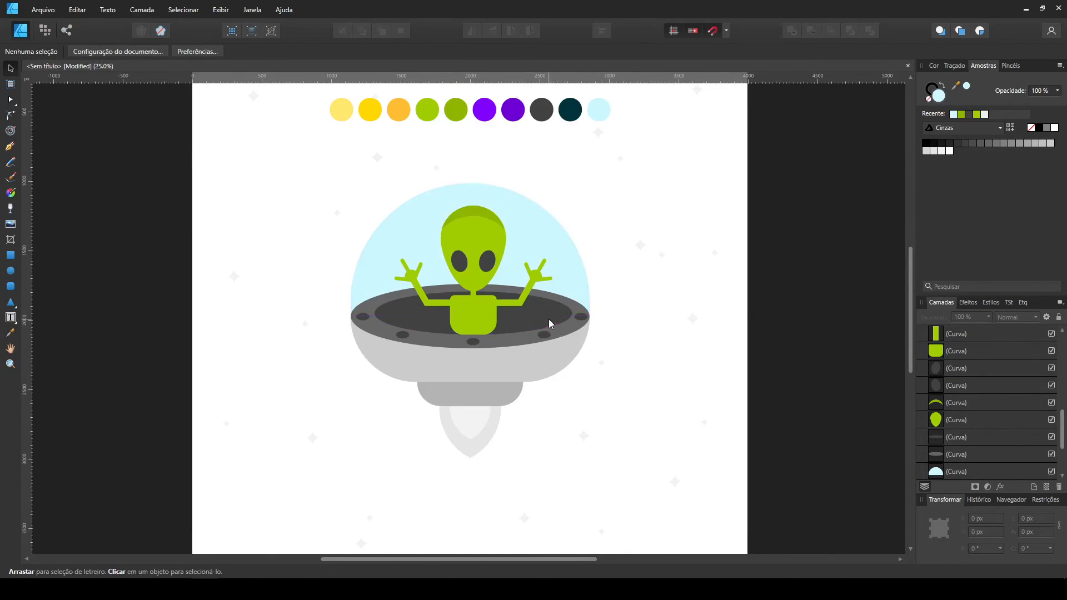
Fill the saucer's rim and small lower base with the palette's darker purple.
{"action": "left_click", "coordinate": [526, 343]}
{"action": "left_click", "coordinate": [433, 394], "text": "shift"}
{"action": "key", "text": "i"}
{"action": "left_click", "coordinate": [513, 110]}
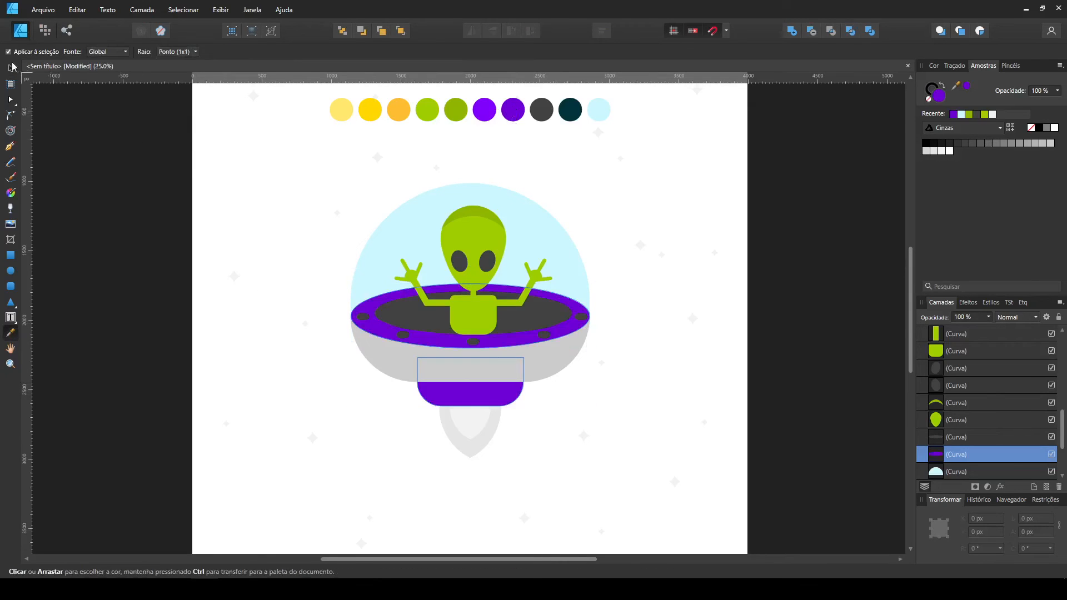
{"action": "left_click", "coordinate": [10, 69]}
{"action": "left_click", "coordinate": [328, 356]}
Fill the saucer's main hull with the palette's bright purple.
{"action": "left_click", "coordinate": [395, 355]}
{"action": "left_click", "coordinate": [11, 332]}
{"action": "left_click", "coordinate": [484, 110]}
{"action": "left_click", "coordinate": [11, 69]}
{"action": "left_click", "coordinate": [178, 150]}
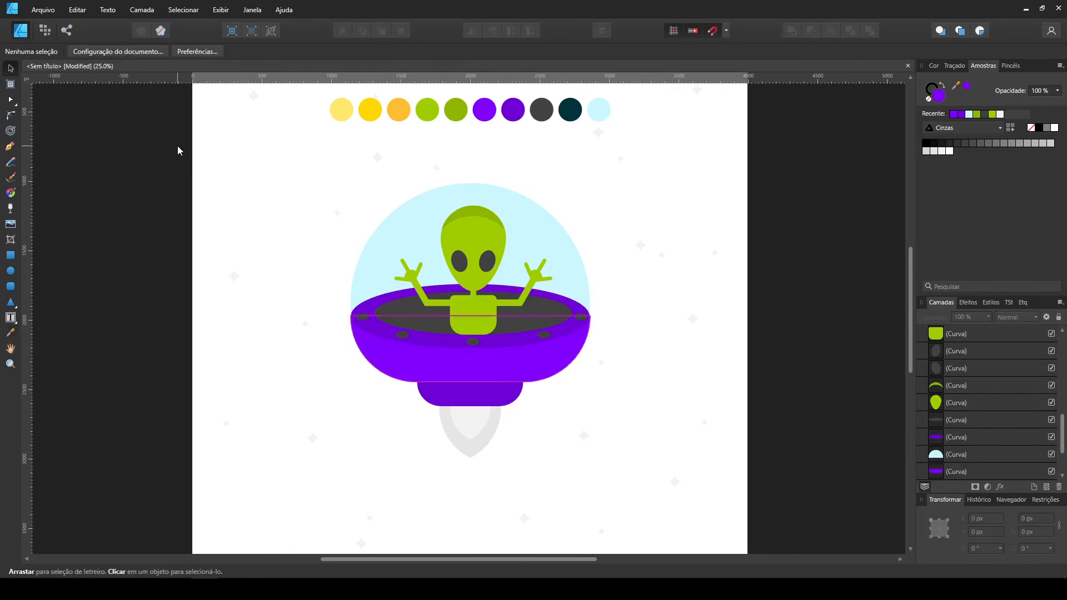
Fill the inner flame with the palette's bright yellow and the outer flame with its orange.
{"action": "left_click", "coordinate": [469, 431]}
{"action": "left_click", "coordinate": [11, 333]}
{"action": "left_click", "coordinate": [370, 110]}
{"action": "left_click", "coordinate": [11, 69]}
{"action": "left_click", "coordinate": [470, 448]}
{"action": "left_click", "coordinate": [11, 333]}
{"action": "left_click", "coordinate": [398, 110]}
Bend the bottom edges of the purple hull and the small base beneath it slightly downward.
{"action": "left_click", "coordinate": [11, 100]}
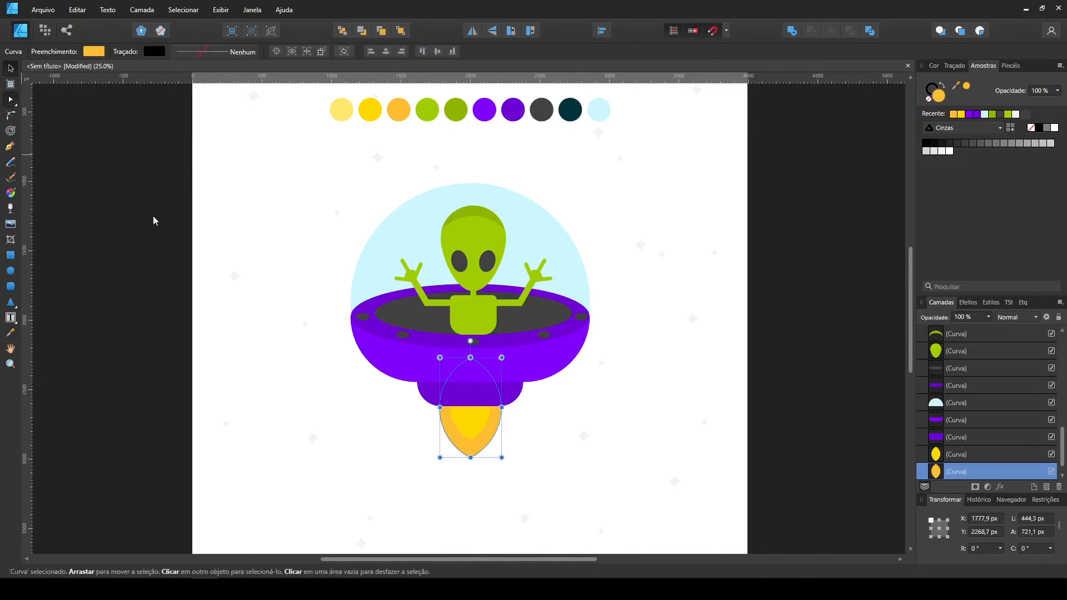
{"action": "left_click", "coordinate": [475, 375]}
{"action": "left_click", "coordinate": [565, 413]}
{"action": "left_click", "coordinate": [472, 396]}
{"action": "left_click_drag", "start_coordinate": [470, 406], "coordinate": [471, 411]}
{"action": "left_click", "coordinate": [563, 410]}
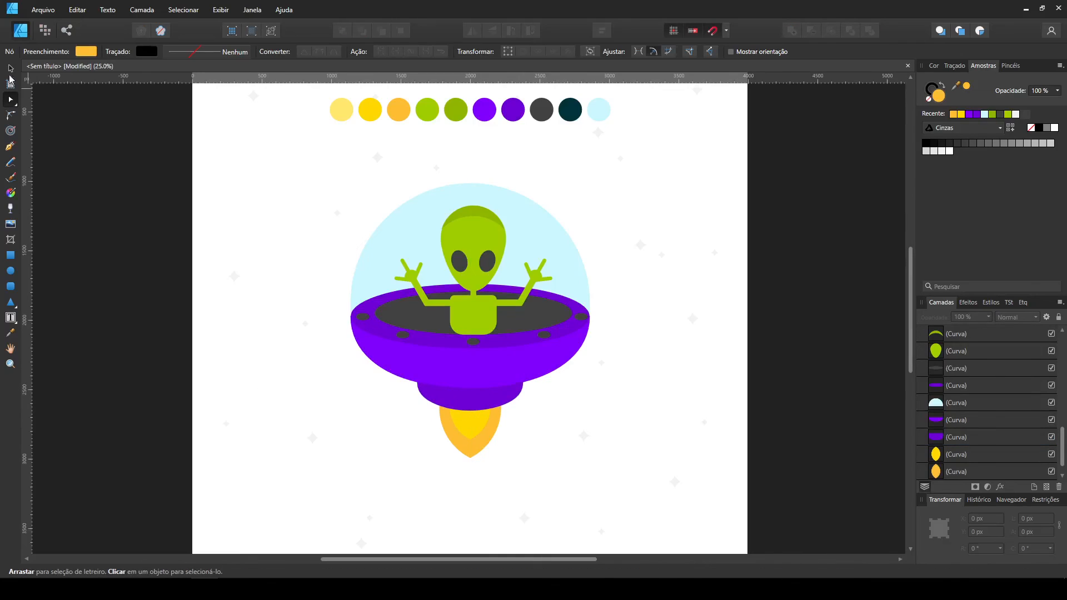
{"action": "left_click", "coordinate": [11, 69]}
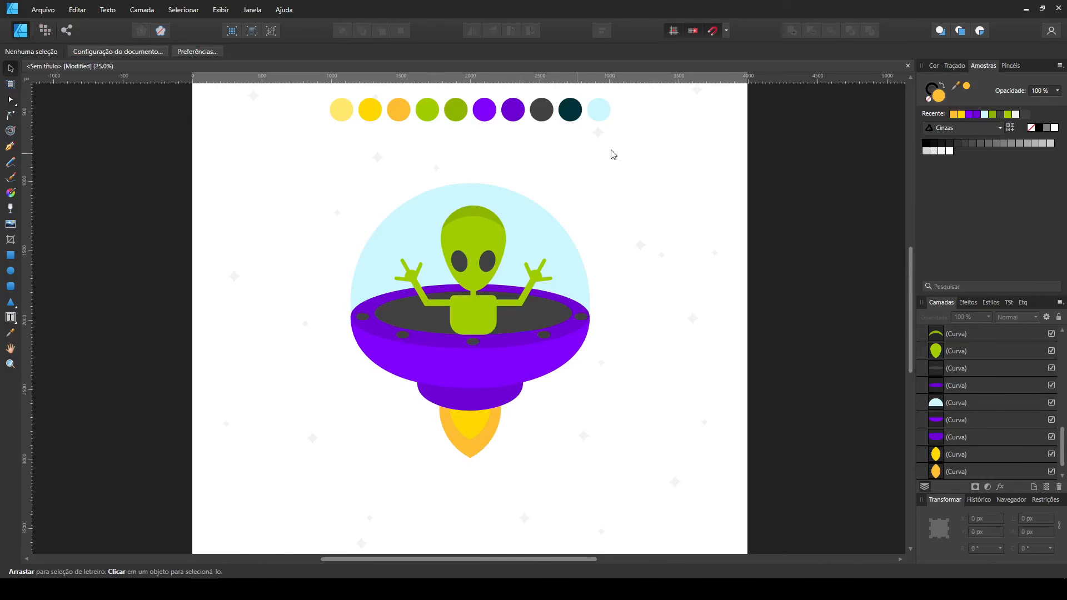
Recolour the alien's torso, neck and both arms with the palette's darker green.
{"action": "left_click", "coordinate": [472, 324]}
{"action": "left_click", "coordinate": [606, 328]}
{"action": "left_click", "coordinate": [473, 294]}
{"action": "left_click", "coordinate": [472, 312], "text": "shift"}
{"action": "left_click", "coordinate": [408, 276], "text": "shift"}
{"action": "left_click", "coordinate": [536, 274], "text": "shift"}
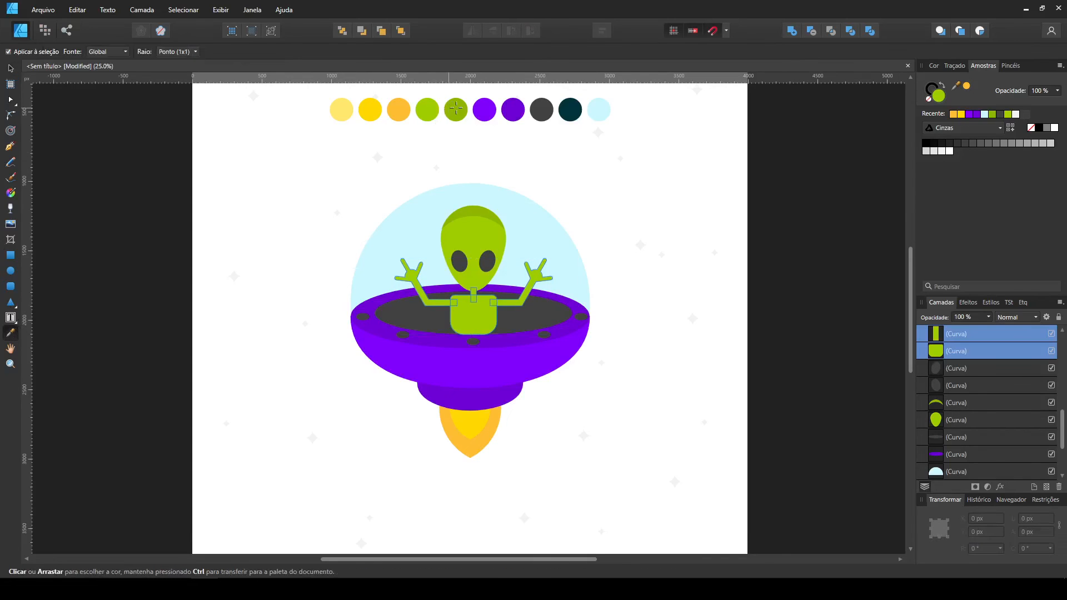
Bring the alien's head, eyes and forehead crescent to the front of the stacking order.
{"action": "left_click", "coordinate": [459, 260]}
{"action": "left_click", "coordinate": [489, 265], "text": "shift"}
{"action": "left_click", "coordinate": [477, 281], "text": "shift"}
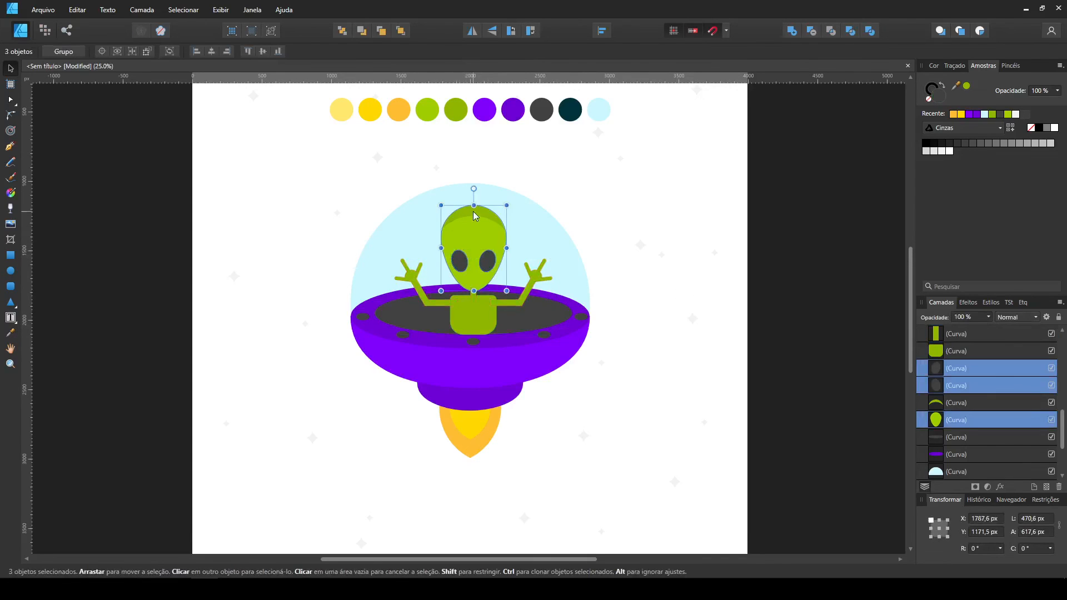
{"action": "left_click", "coordinate": [472, 214], "text": "shift"}
{"action": "key", "text": "ctrl+shift+]"}
{"action": "left_click", "coordinate": [747, 259]}
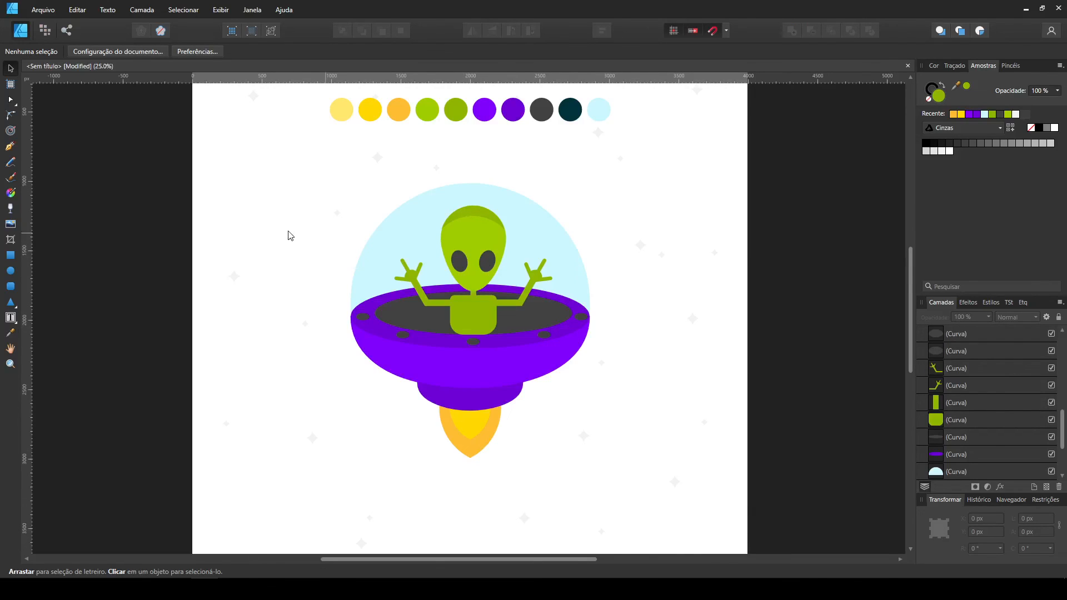
Draw a page-sized background rectangle, send it to the back and fill it with the palette's dark teal.
{"action": "key", "text": "ctrl+minus"}
{"action": "left_click", "coordinate": [10, 255]}
{"action": "left_click_drag", "start_coordinate": [246, 96], "coordinate": [690, 539]}
{"action": "key", "text": "ctrl+shift+["}
{"action": "left_click", "coordinate": [11, 332]}
{"action": "left_click", "coordinate": [547, 148]}
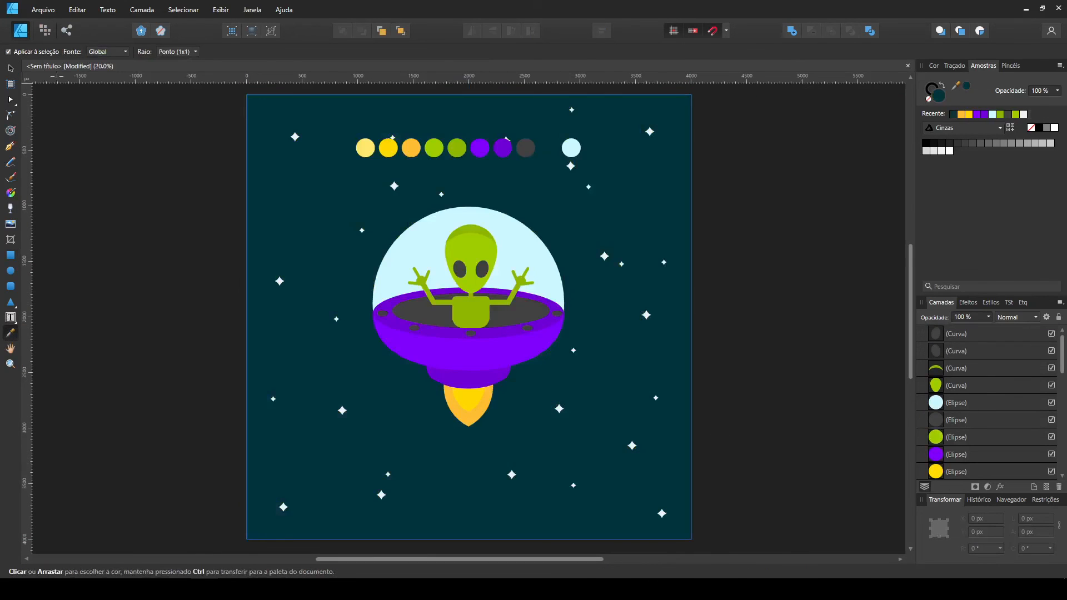
Recolour the group of background stars with the palette's pale yellow.
{"action": "left_click", "coordinate": [12, 69]}
{"action": "left_click", "coordinate": [728, 240]}
{"action": "left_click", "coordinate": [614, 263]}
{"action": "key", "text": "i"}
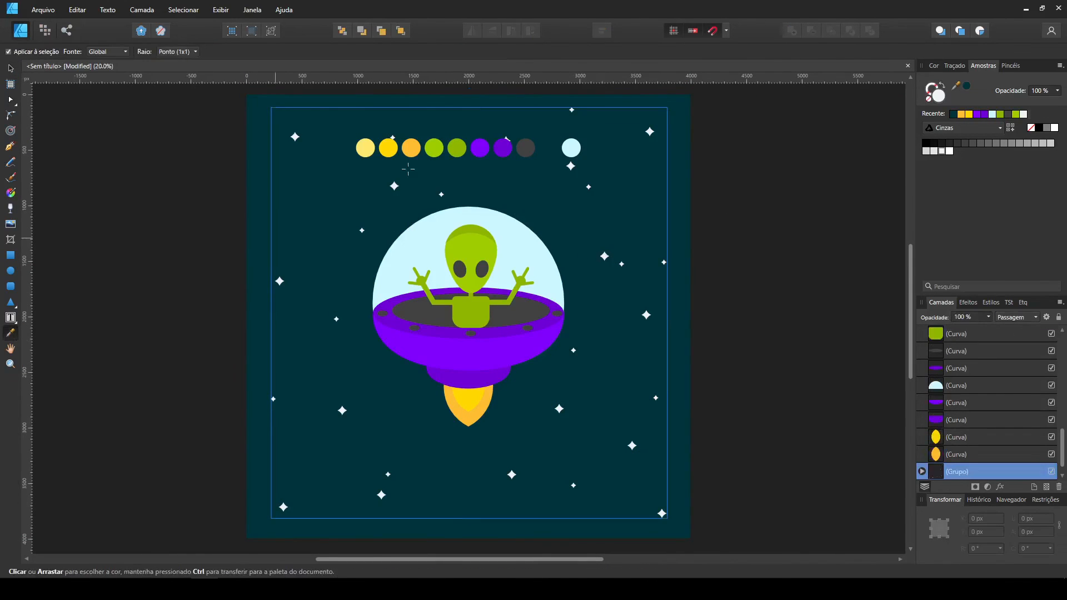
{"action": "left_click", "coordinate": [365, 147]}
Delete the row of colour palette circles above the flying saucer.
{"action": "key", "text": "v"}
{"action": "left_click_drag", "start_coordinate": [190, 114], "coordinate": [636, 175]}
{"action": "left_click", "coordinate": [658, 155], "text": "shift"}
{"action": "left_click", "coordinate": [676, 140], "text": "shift"}
{"action": "key", "text": "Delete"}
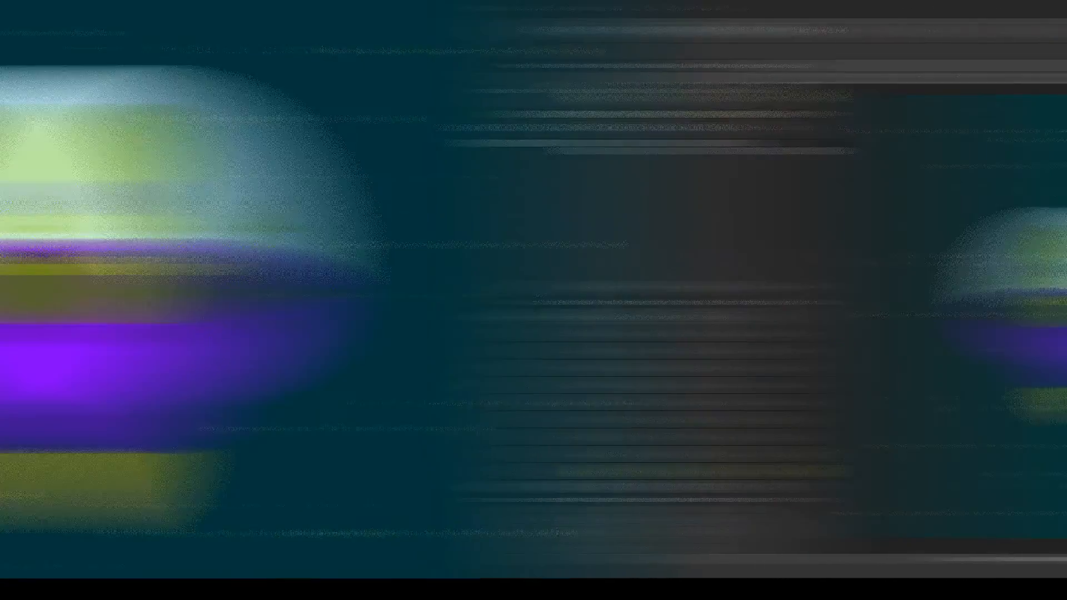